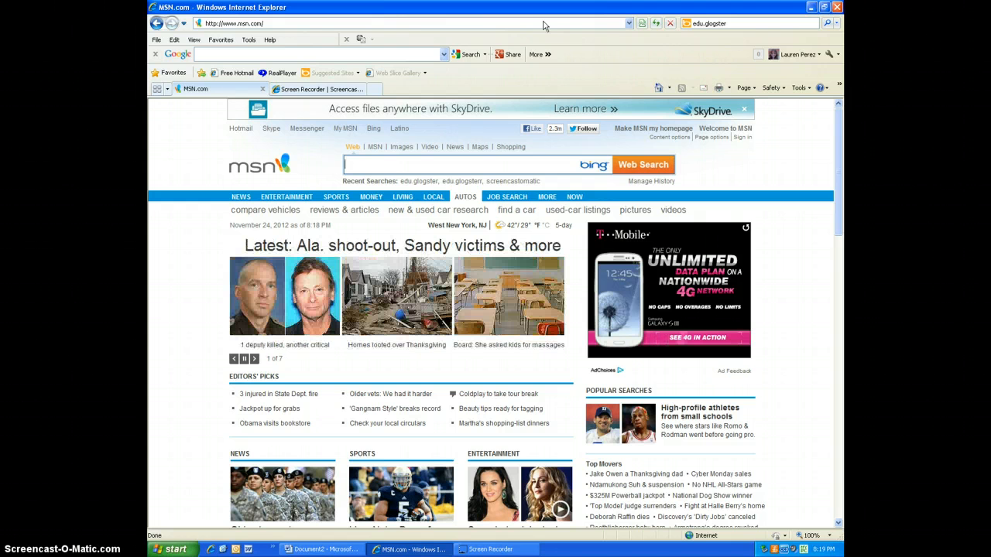
Step: Enter edu.glogswter in the address bar to look up the Glogster EDU site
click(542, 23)
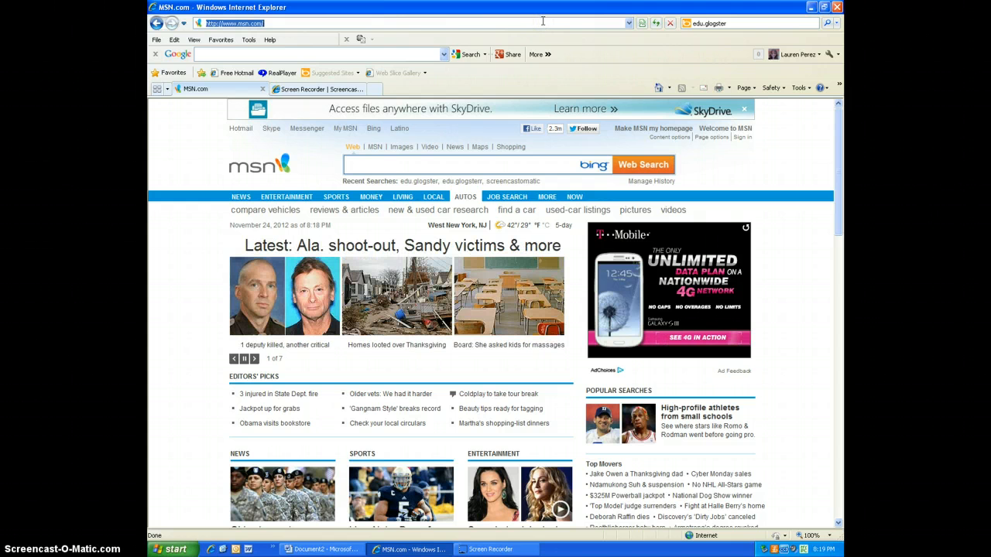
key(BackSpace)
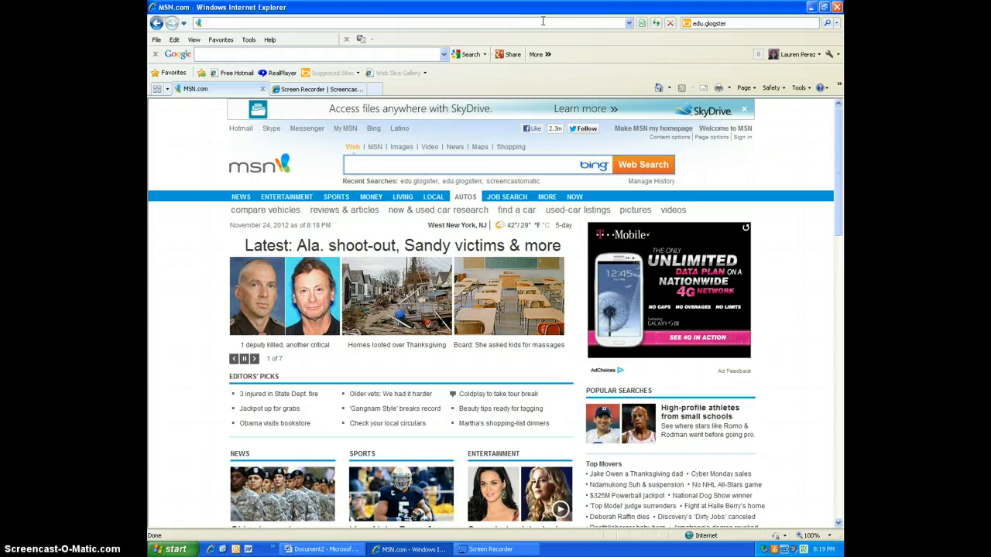
text(edu)
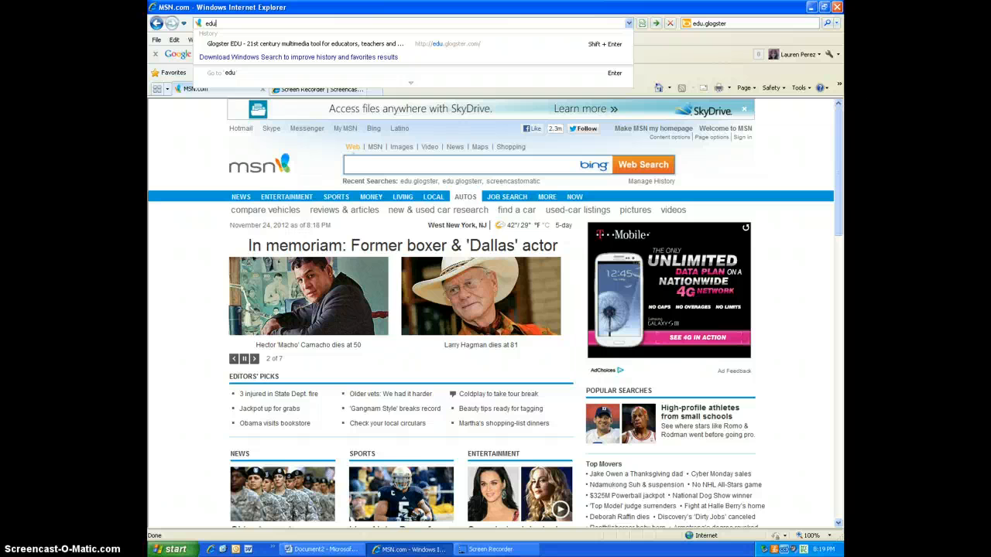
text(.glogswter)
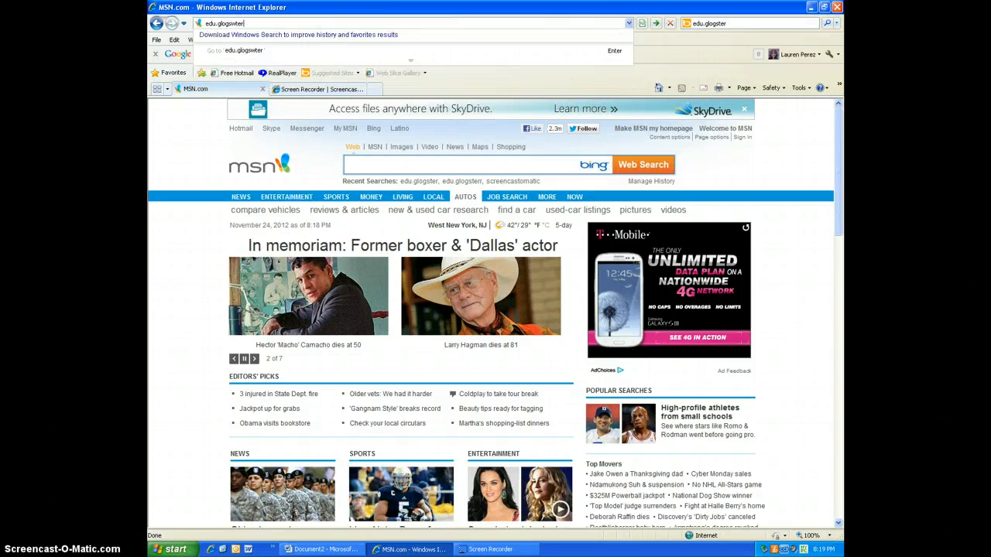
key(Return)
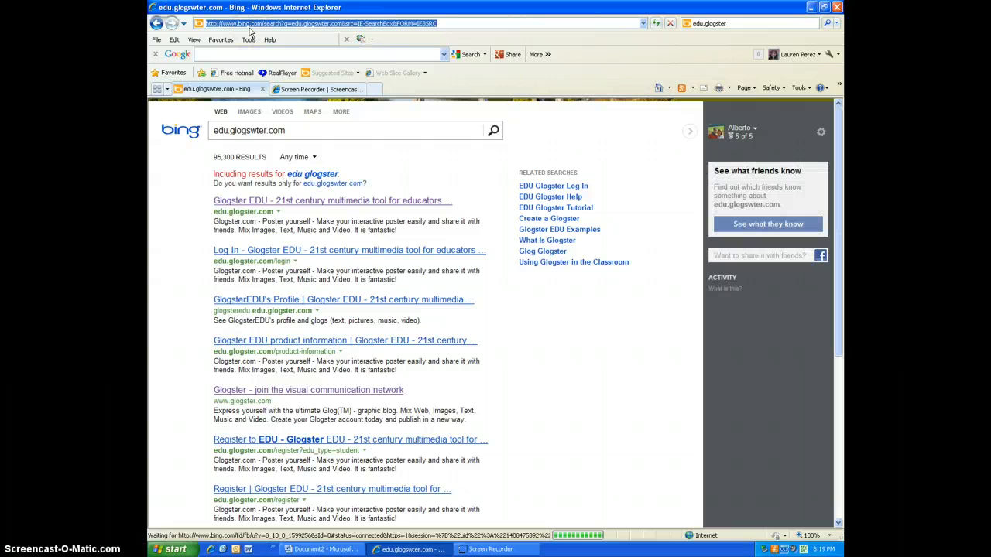
Step: Open Glogster EDU from the search results and sign in with Google
click(291, 201)
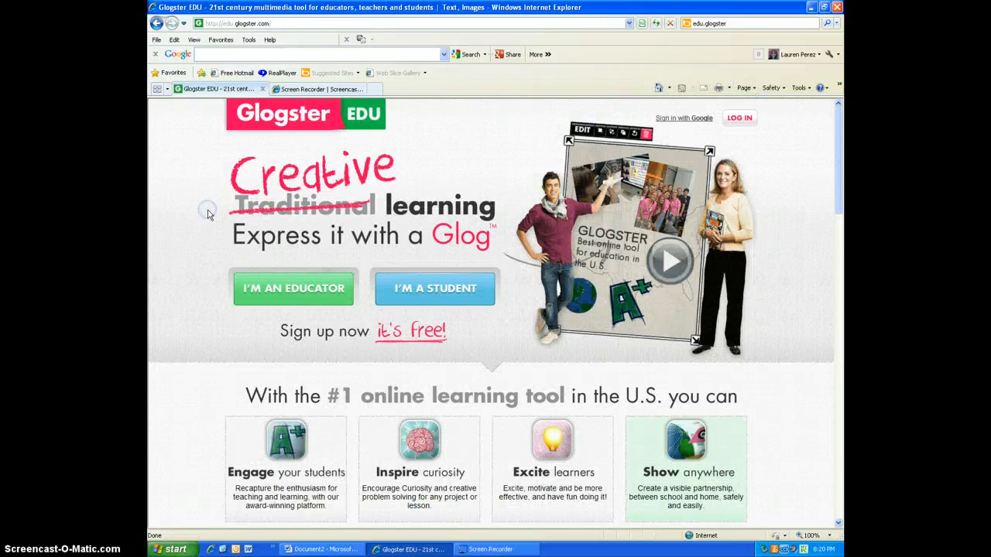
click(693, 120)
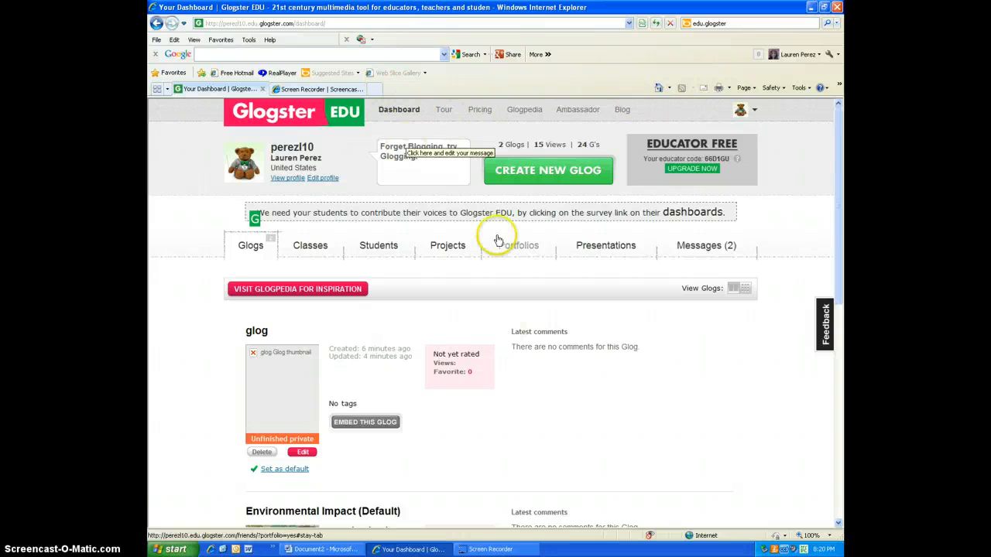
Step: Create a new glog using the Classic Glog template
click(542, 176)
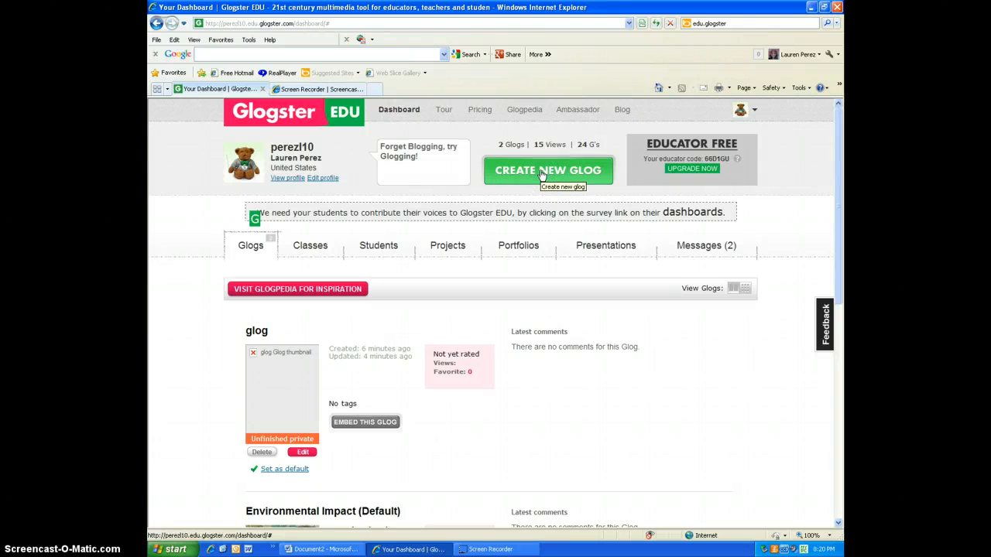
key(ctrl+p)
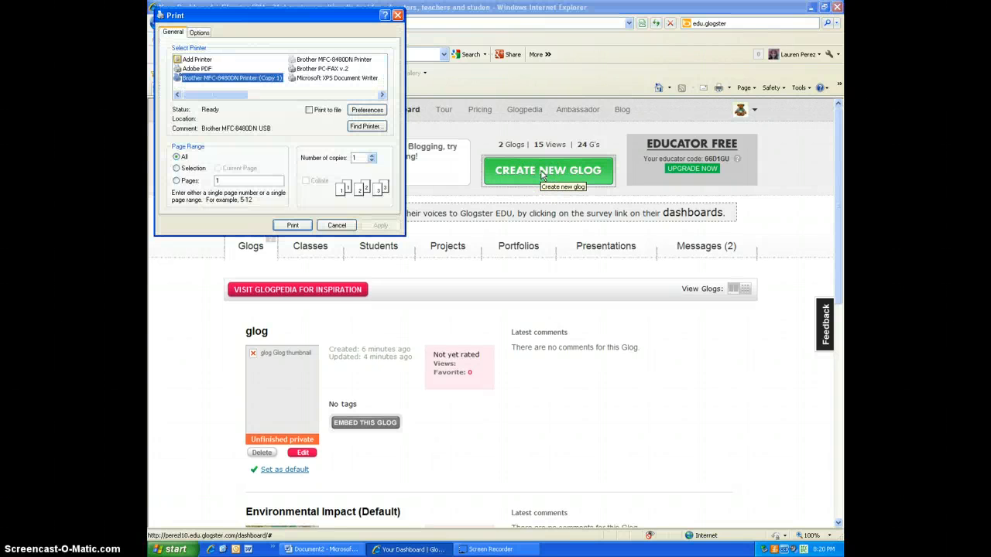
click(397, 14)
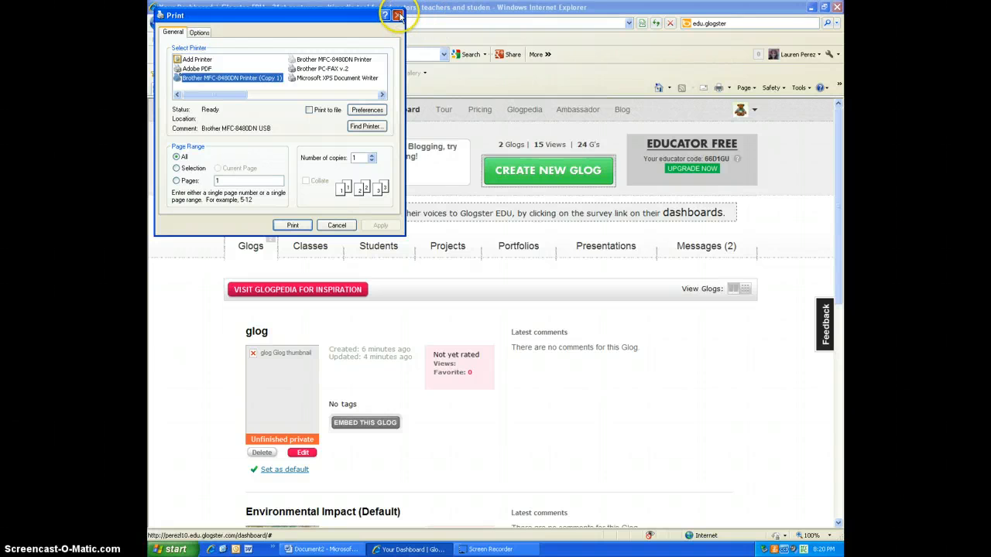
click(560, 179)
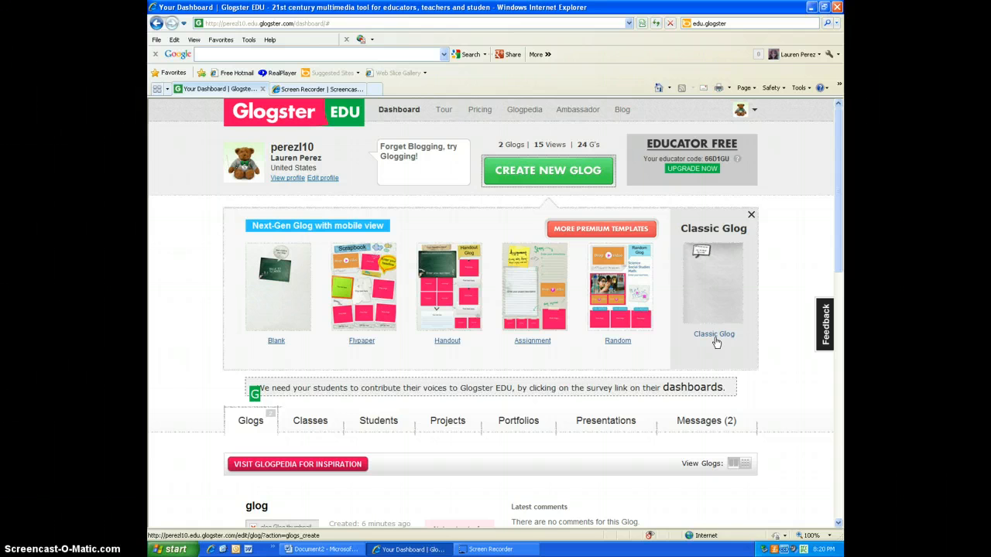
click(715, 338)
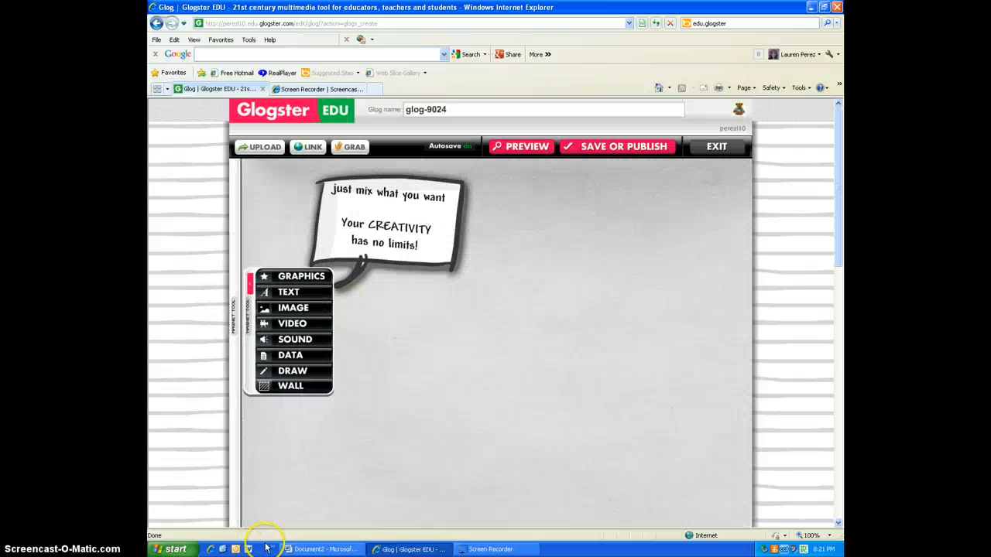
Step: Apply the green leaf pattern from page 2 of the Eco gallery as the glog's wall
click(321, 549)
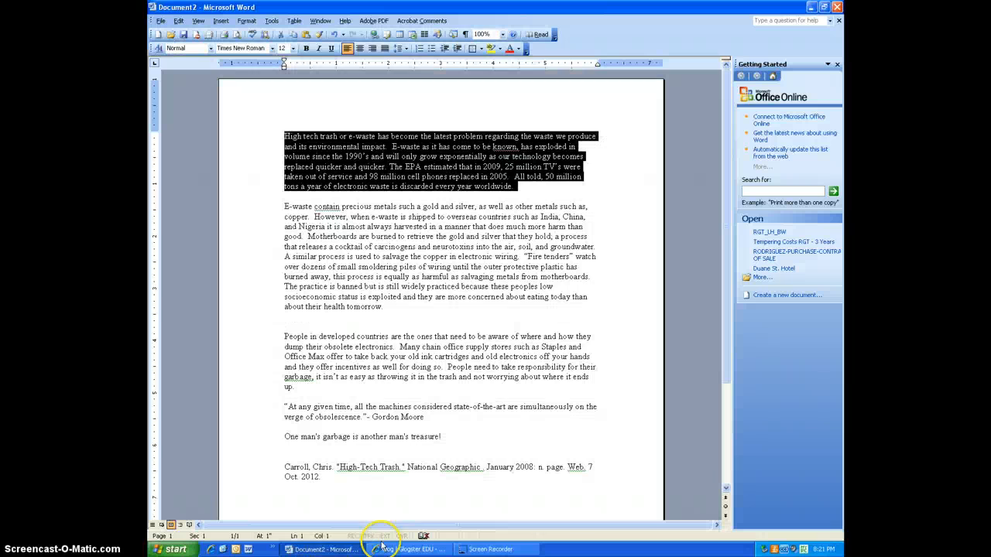
click(418, 550)
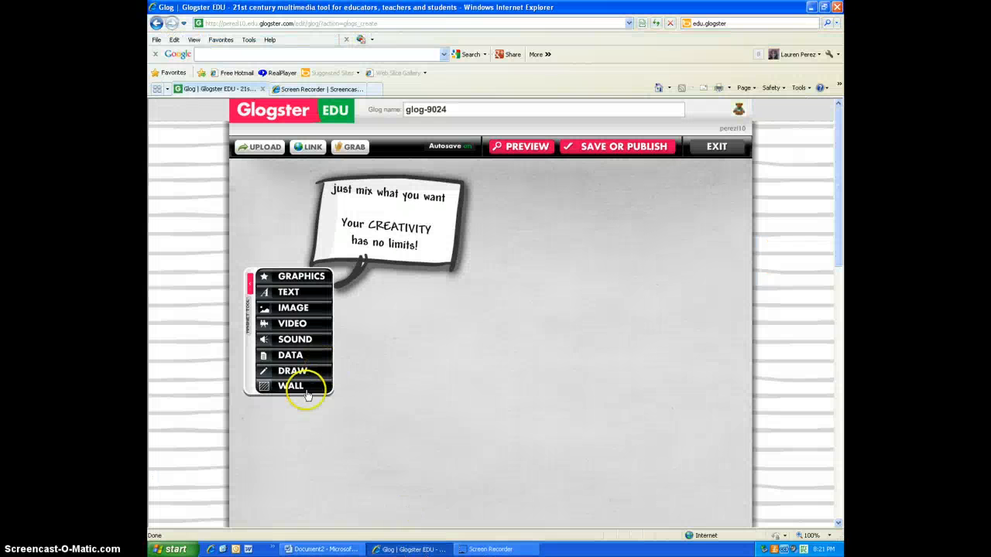
click(307, 393)
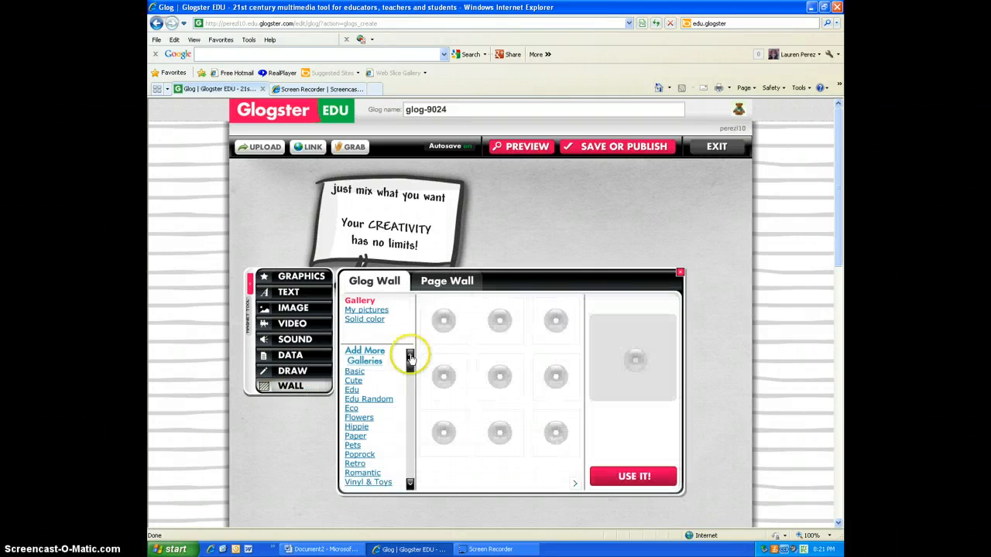
click(428, 434)
drag(410, 371, 428, 434)
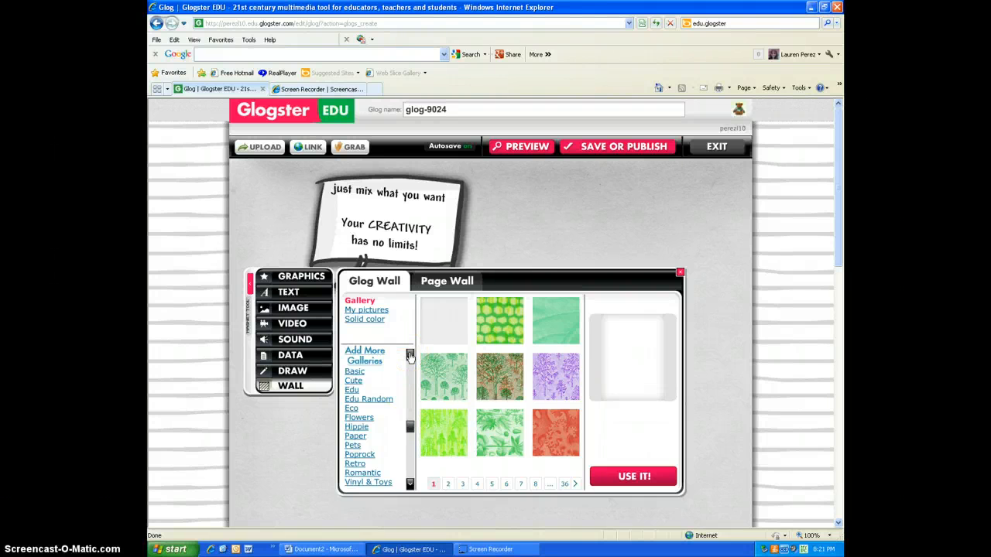
click(351, 409)
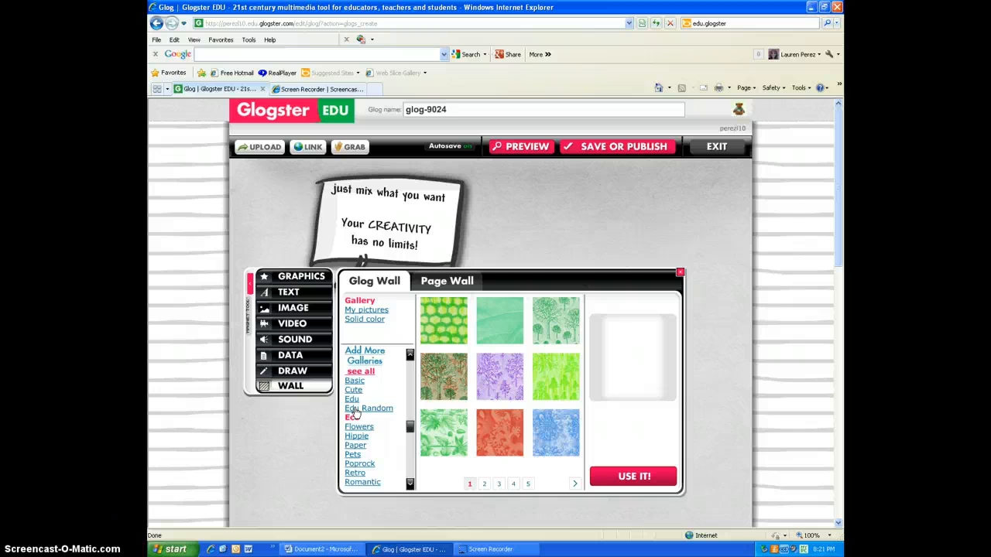
click(483, 484)
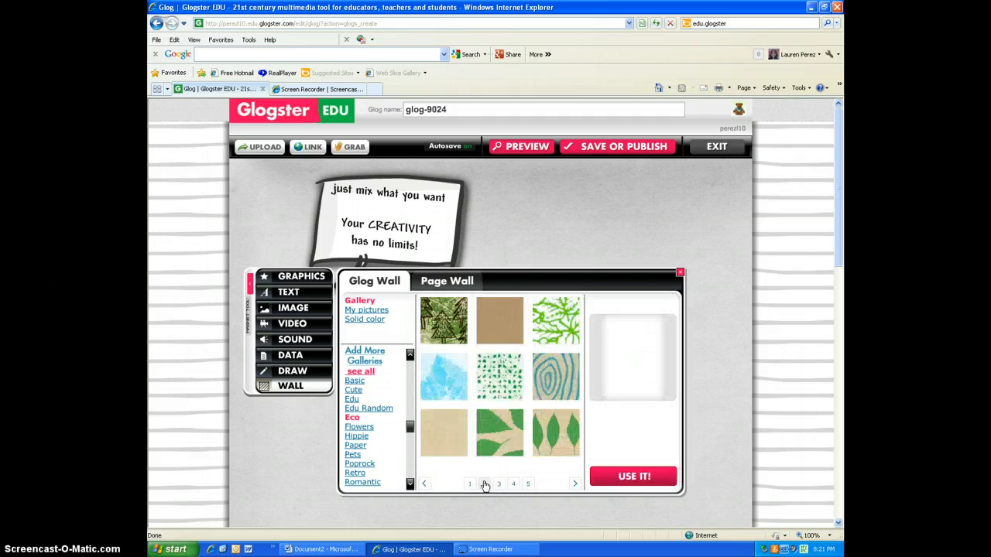
click(497, 456)
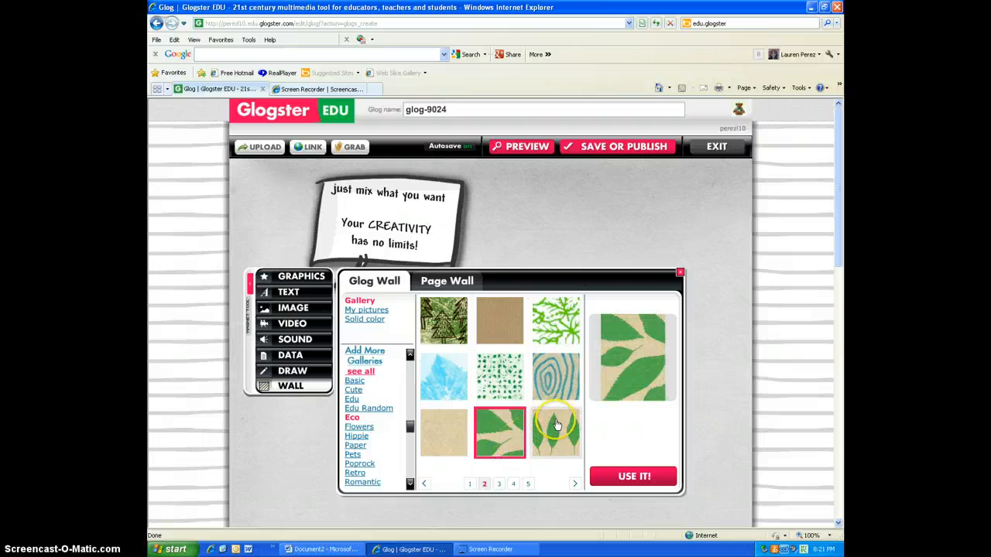
click(511, 447)
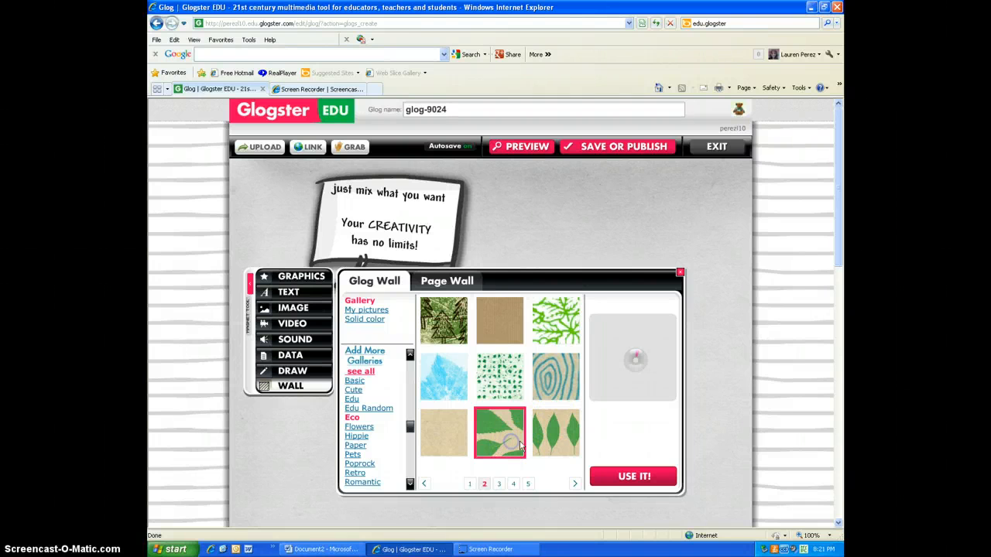
click(610, 475)
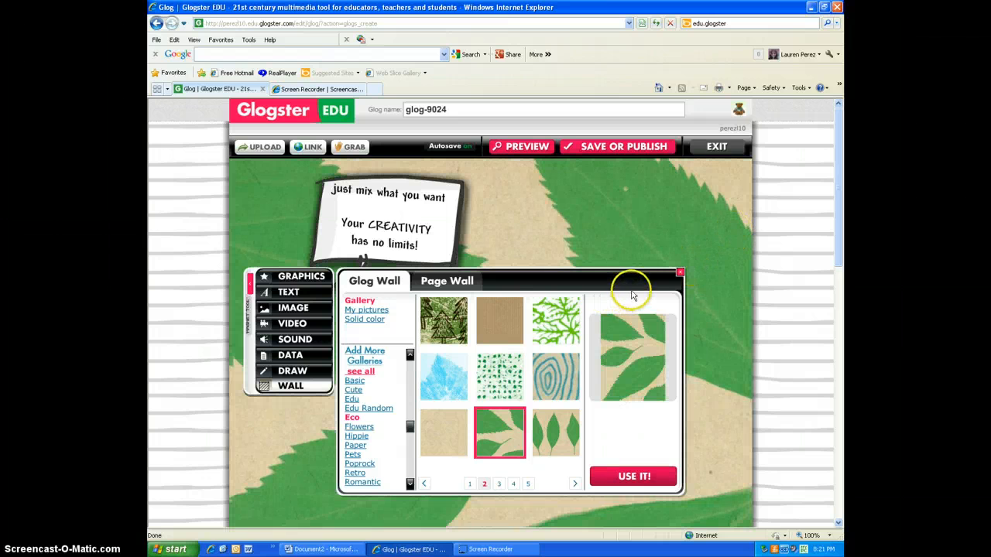
click(679, 275)
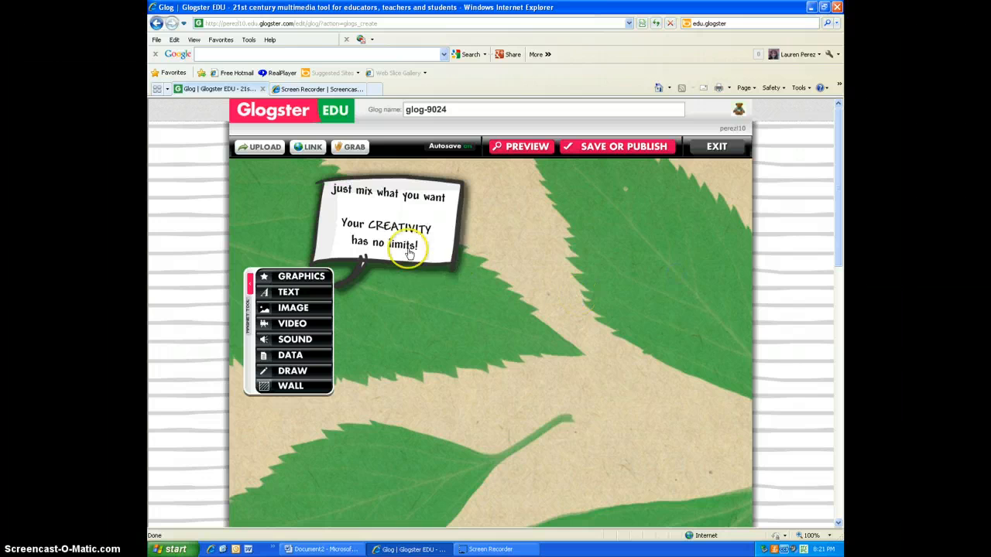
Step: Add the pink note with clothespins from the Text gallery and position it to the right of the menu
click(291, 291)
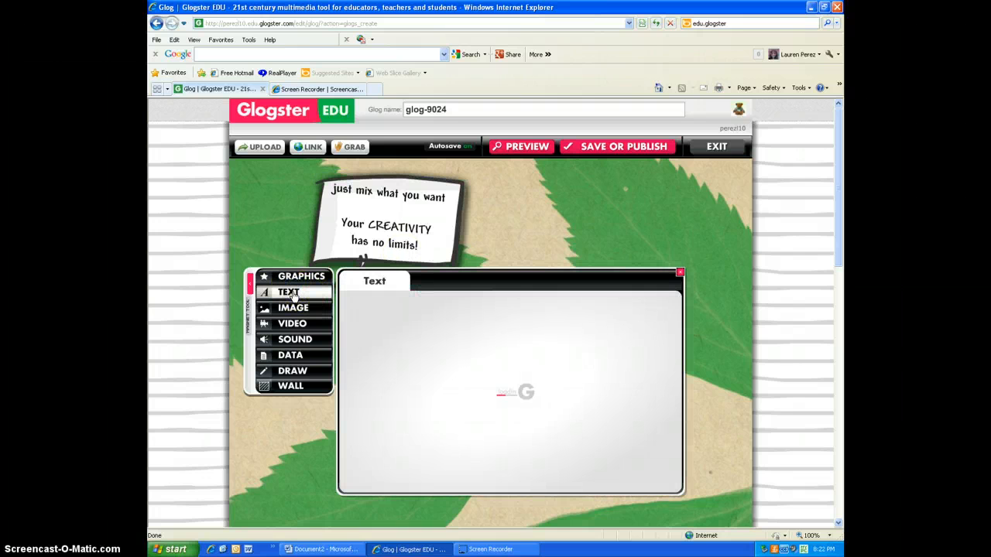
click(277, 220)
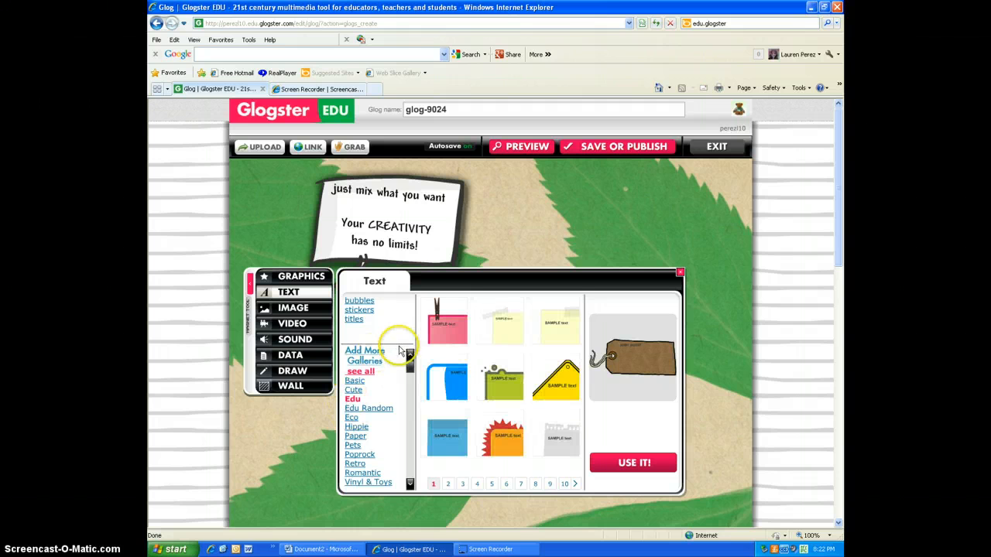
click(436, 330)
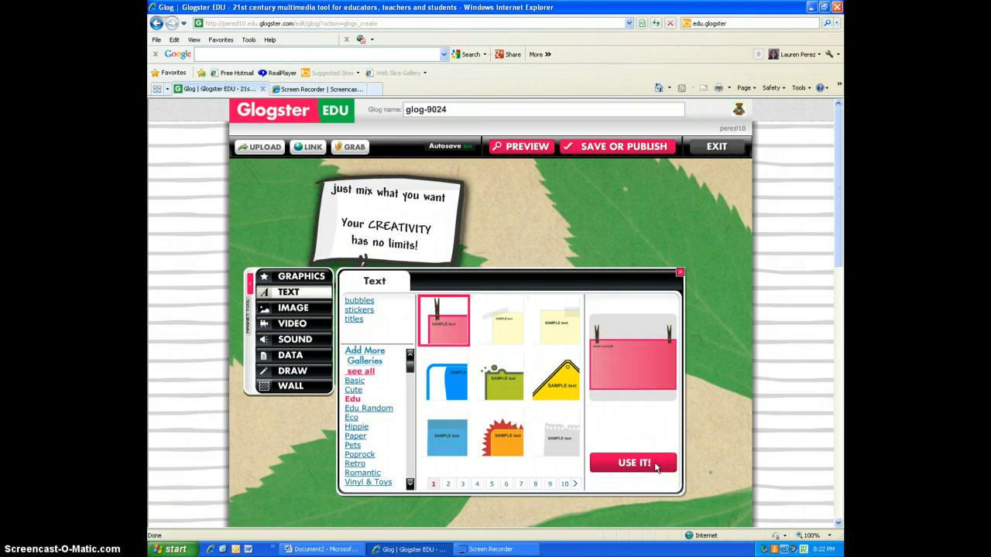
click(453, 319)
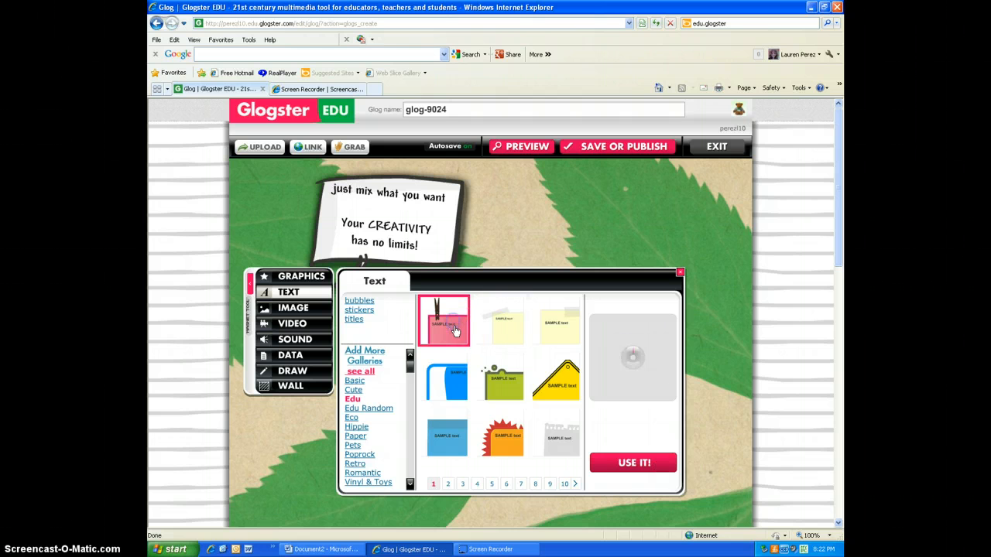
click(635, 462)
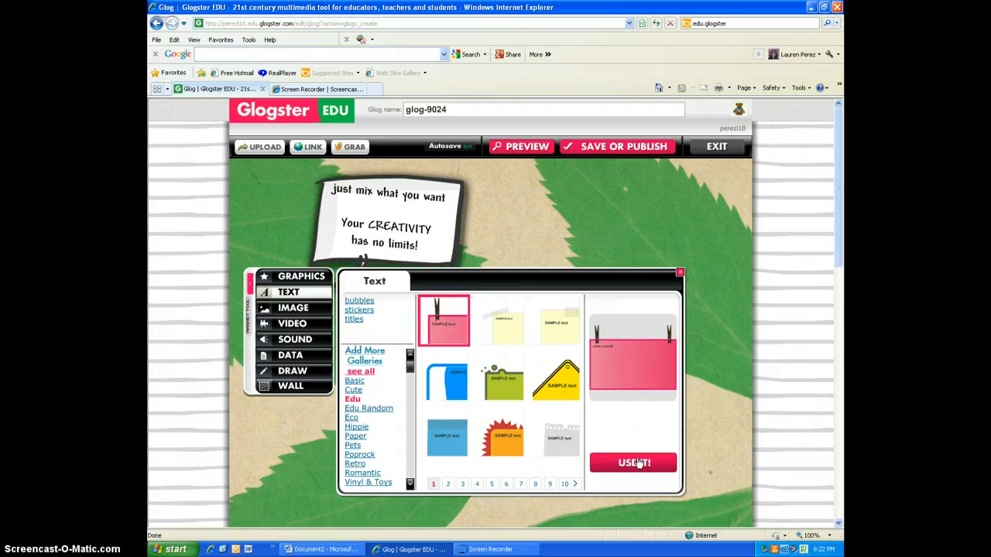
click(635, 462)
click(634, 462)
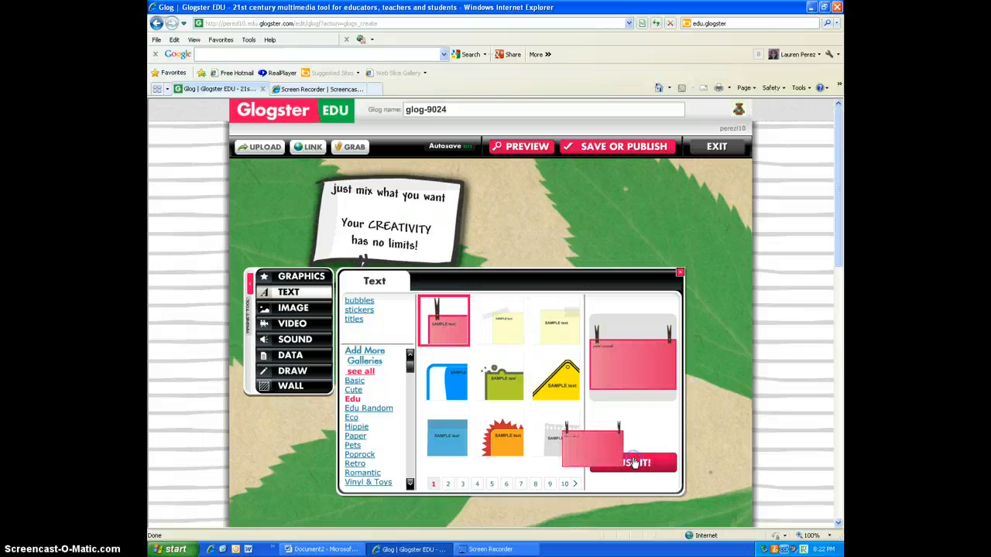
click(679, 272)
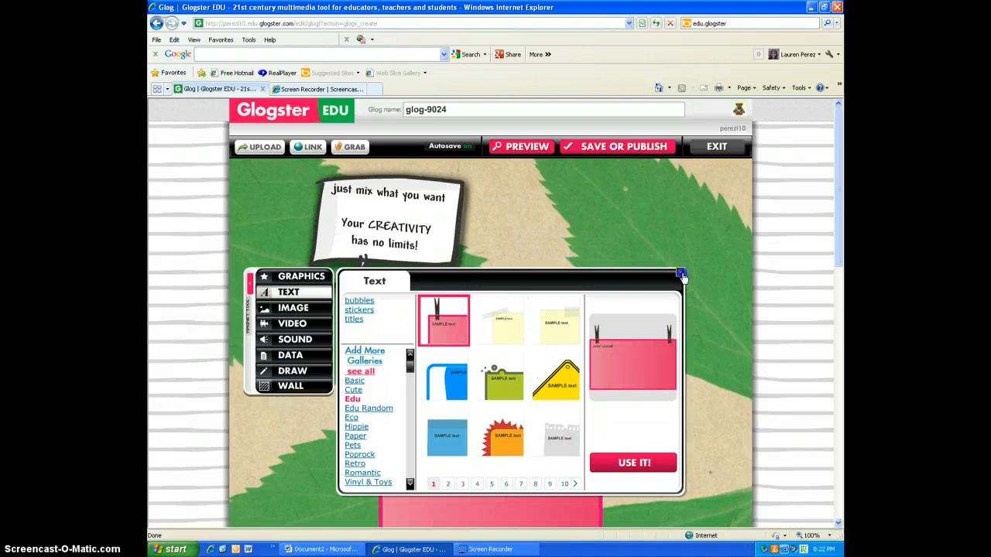
drag(555, 477, 644, 343)
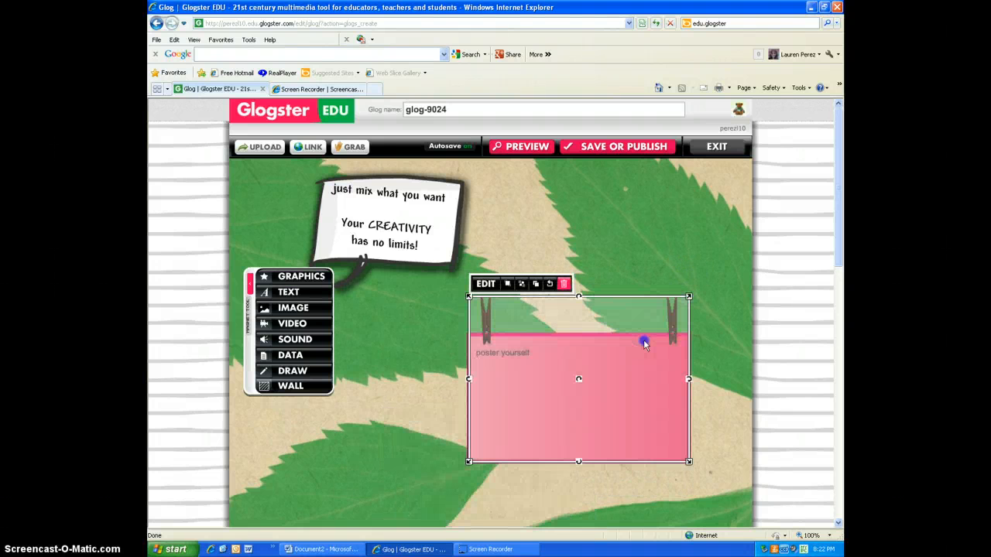
drag(692, 216, 678, 313)
click(469, 375)
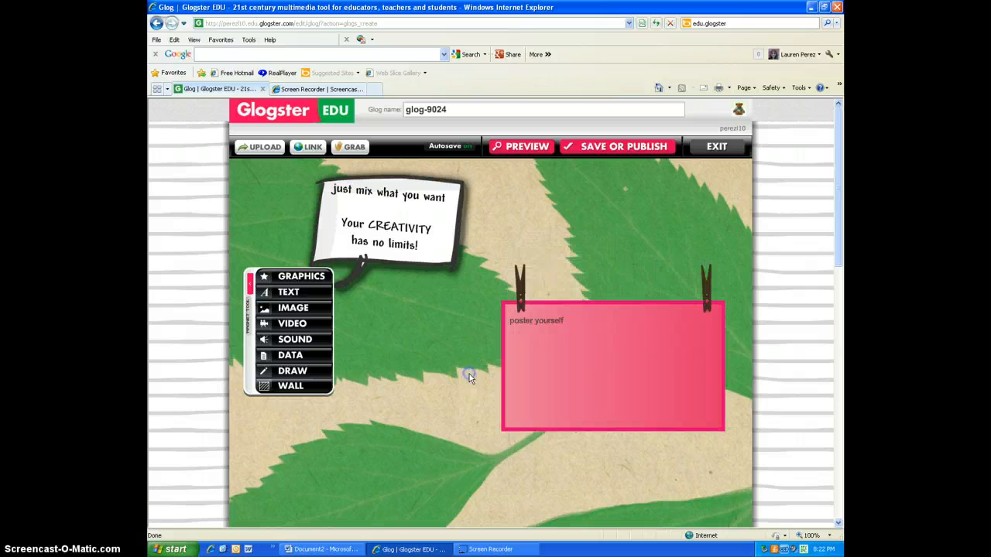
Step: Copy the first paragraph of the Word document and return to the glog in the browser
click(321, 549)
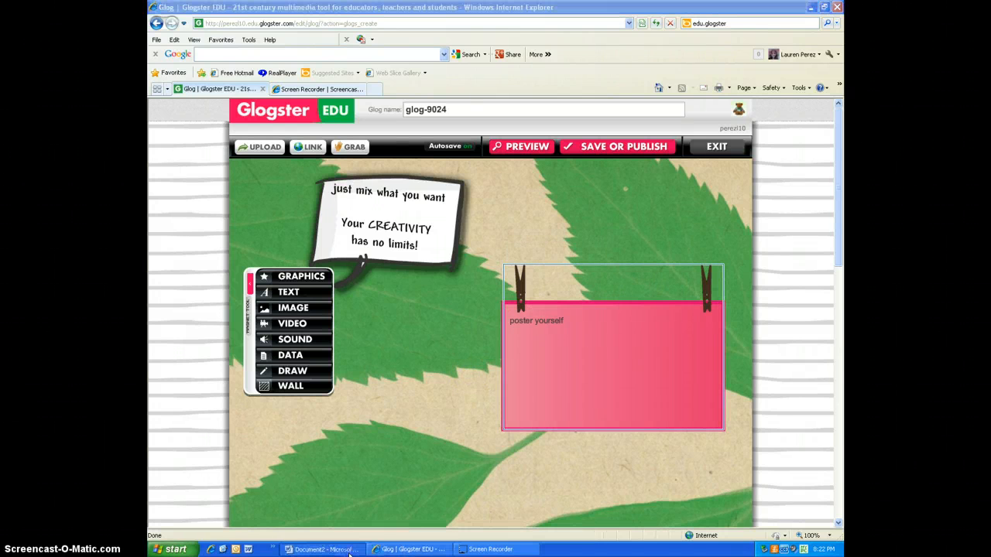
click(515, 178)
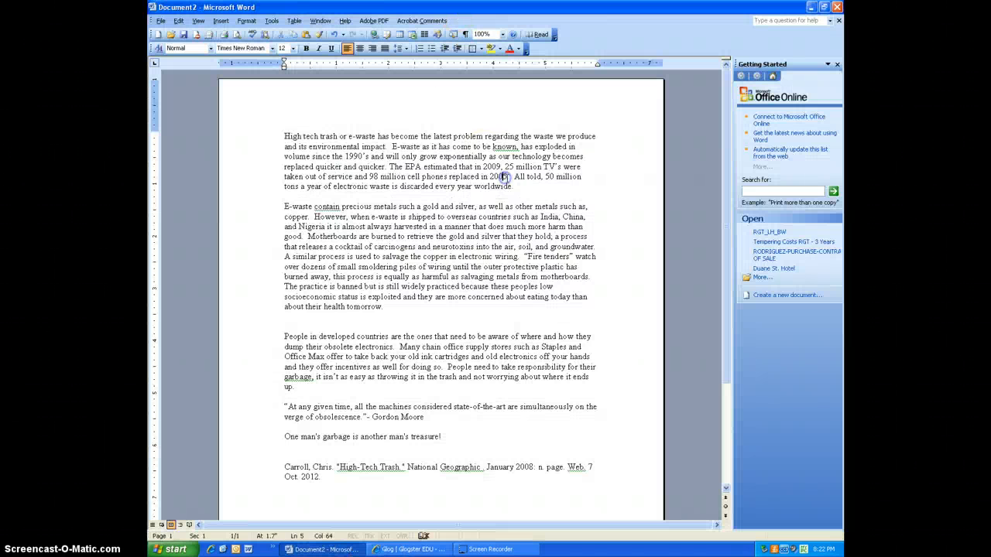
drag(526, 193, 283, 121)
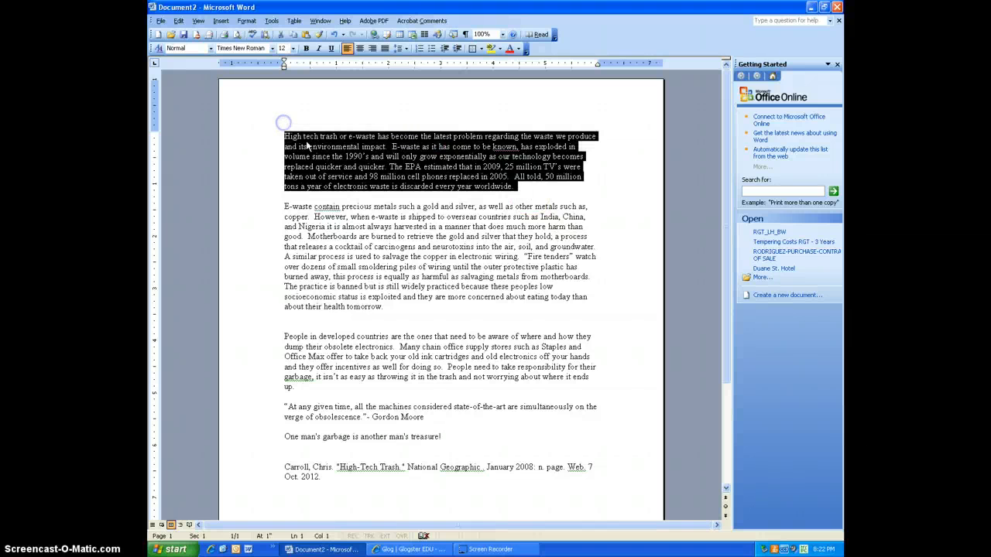
right_click(372, 156)
click(392, 174)
click(402, 549)
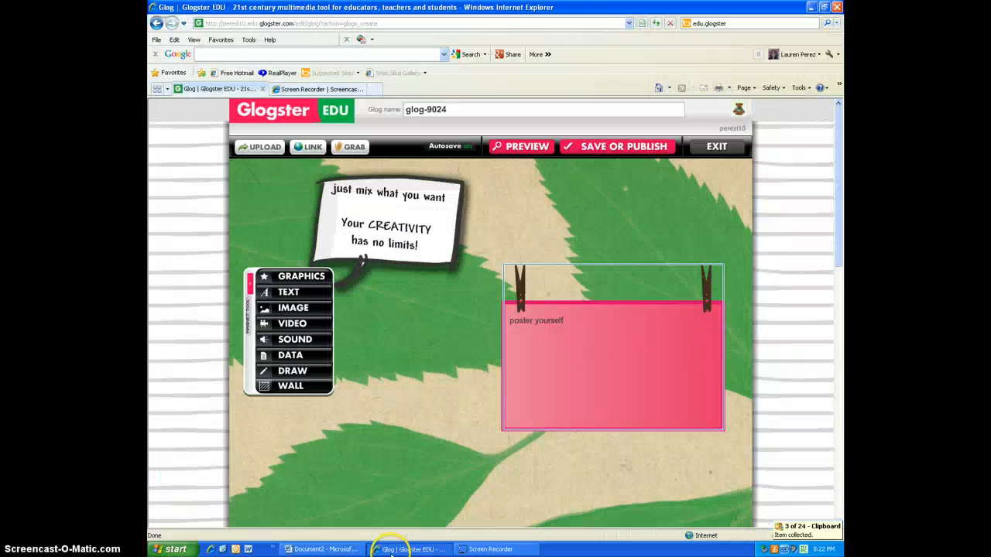
Step: Replace the pink note's placeholder text with the pasted first paragraph about e-waste
click(531, 334)
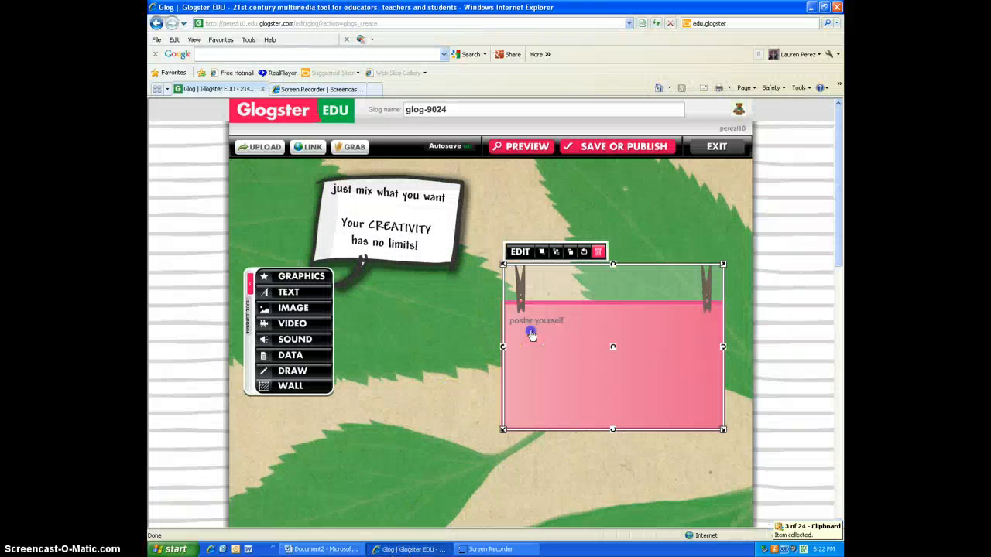
click(519, 251)
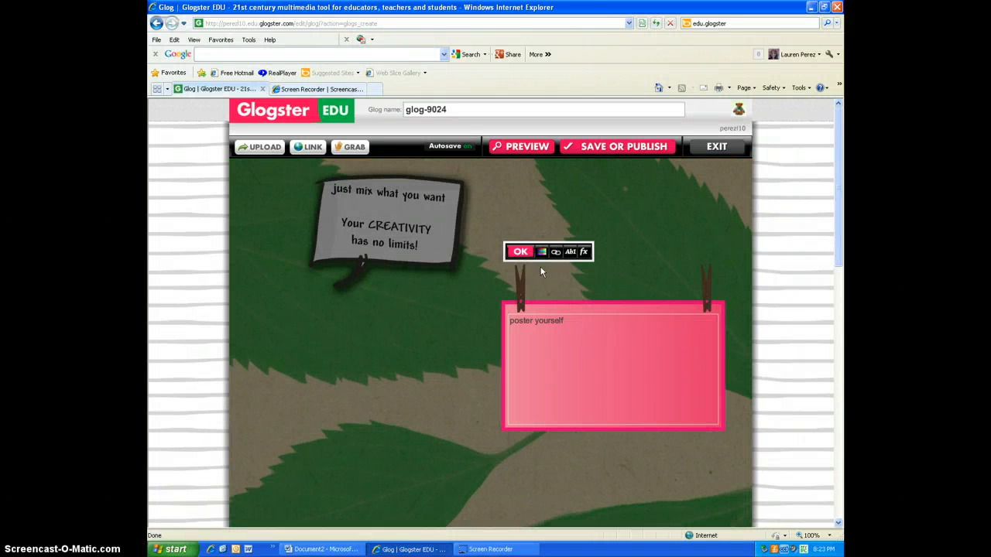
drag(577, 321, 511, 302)
key(Delete)
key(ctrl+v)
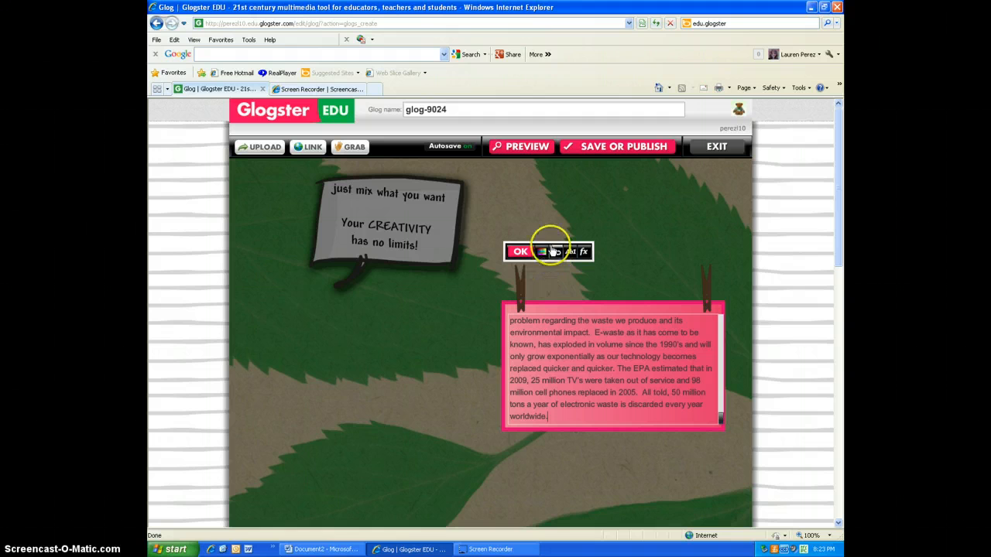
click(521, 253)
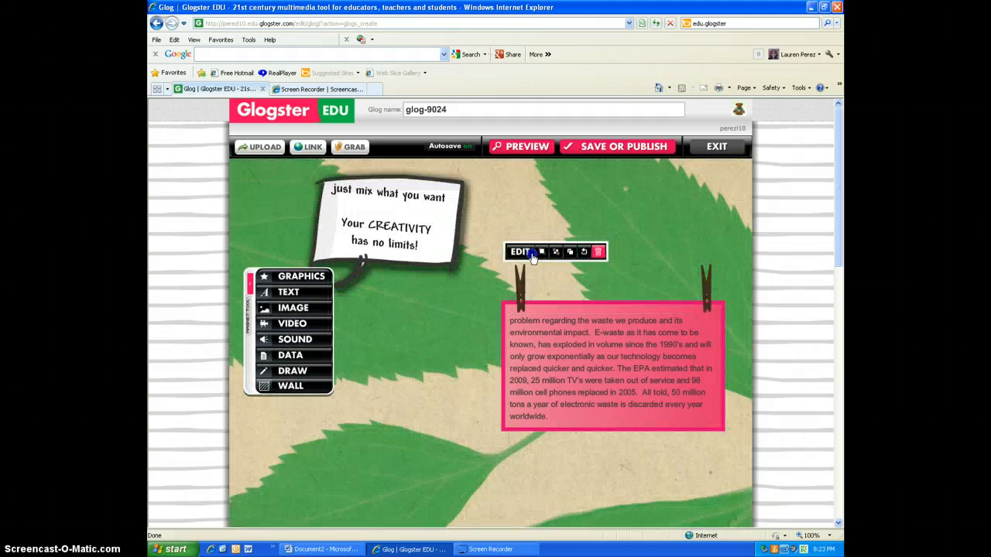
click(644, 372)
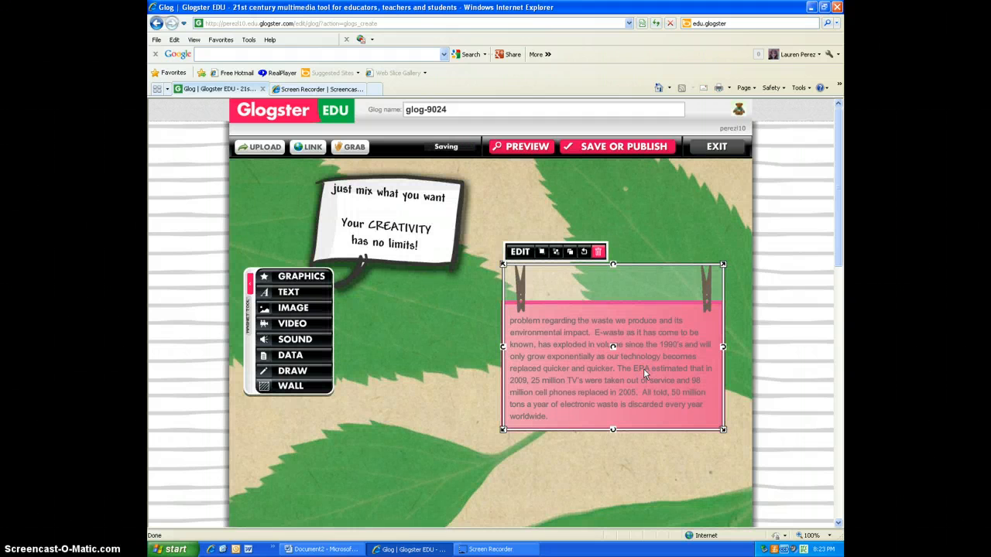
click(519, 252)
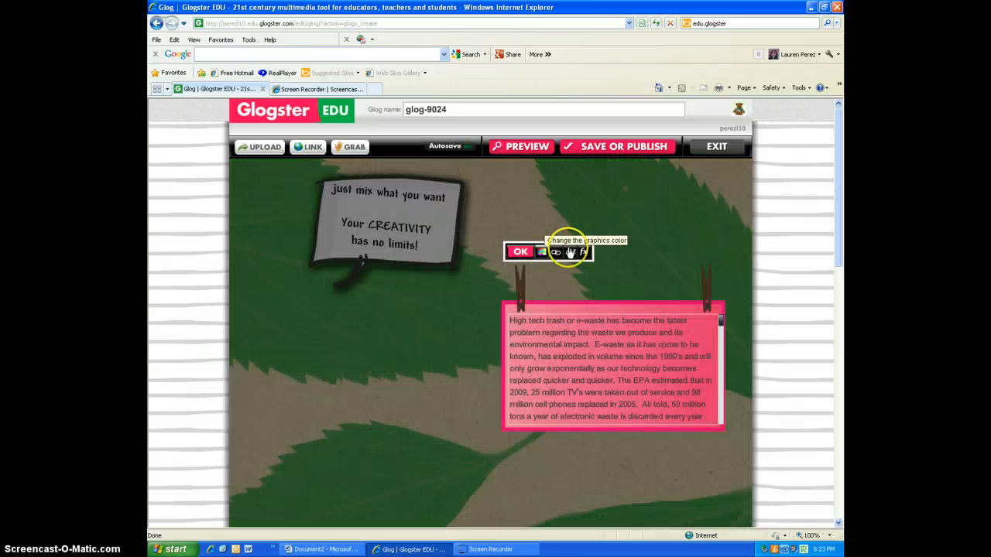
click(570, 251)
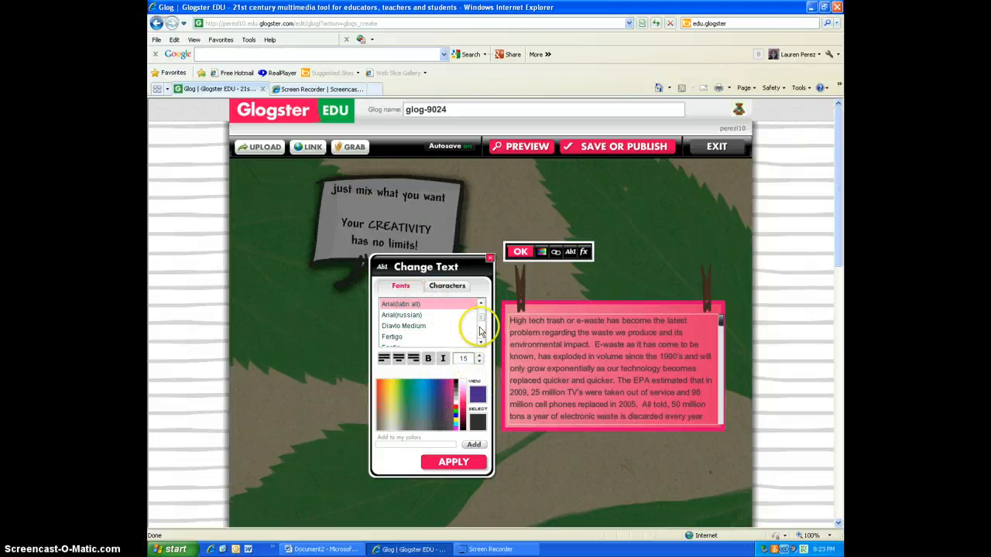
click(490, 258)
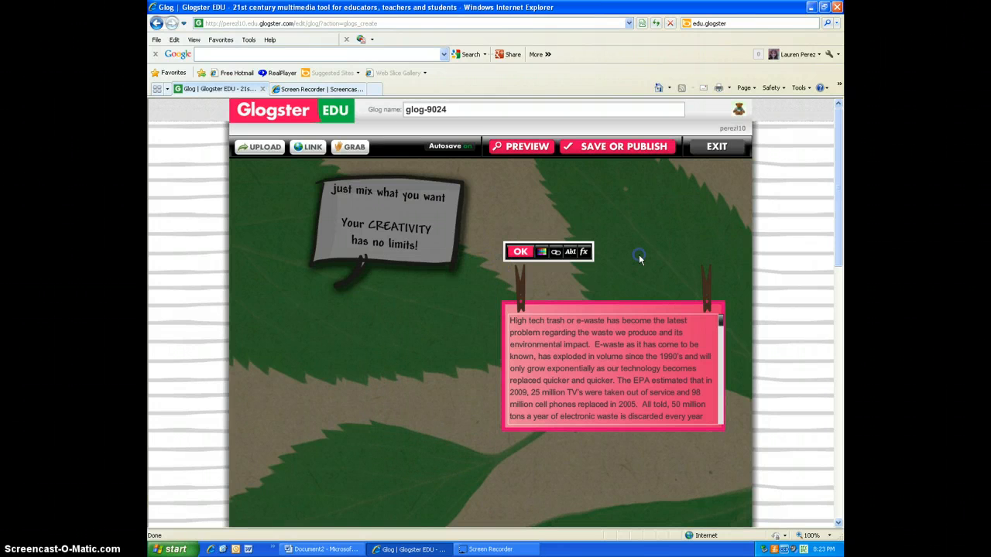
click(518, 252)
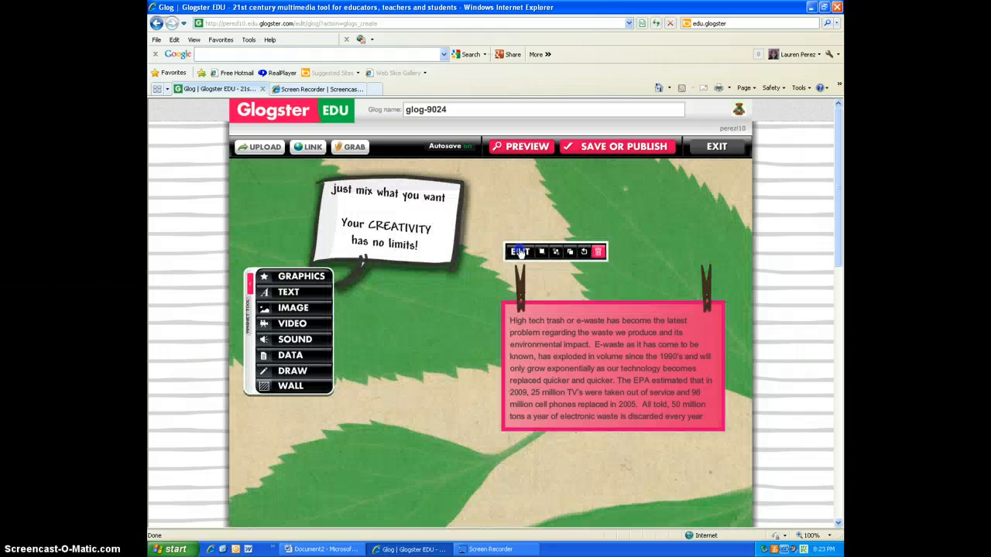
click(519, 251)
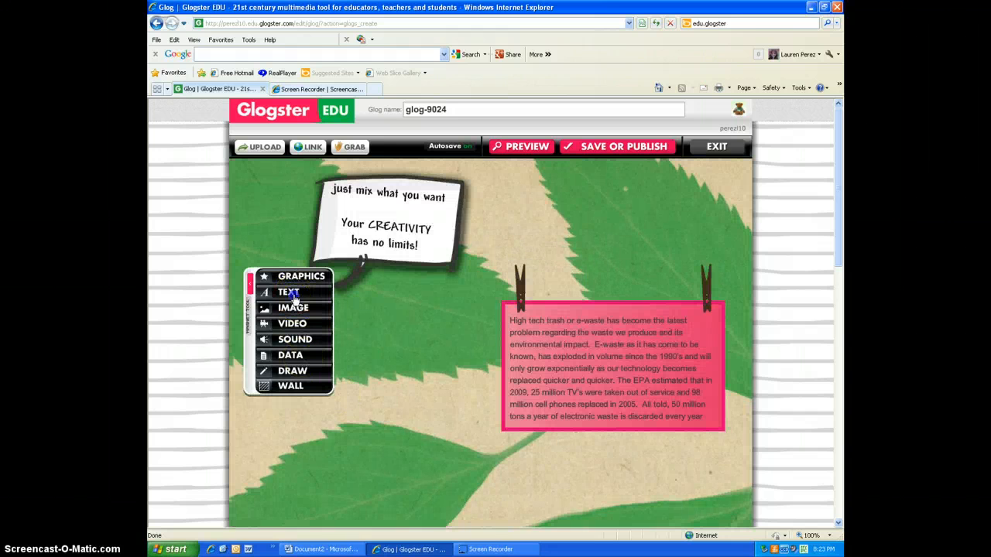
Step: Add the green note from the Edu text gallery, place it below the tool menu, and move the menu up
click(293, 295)
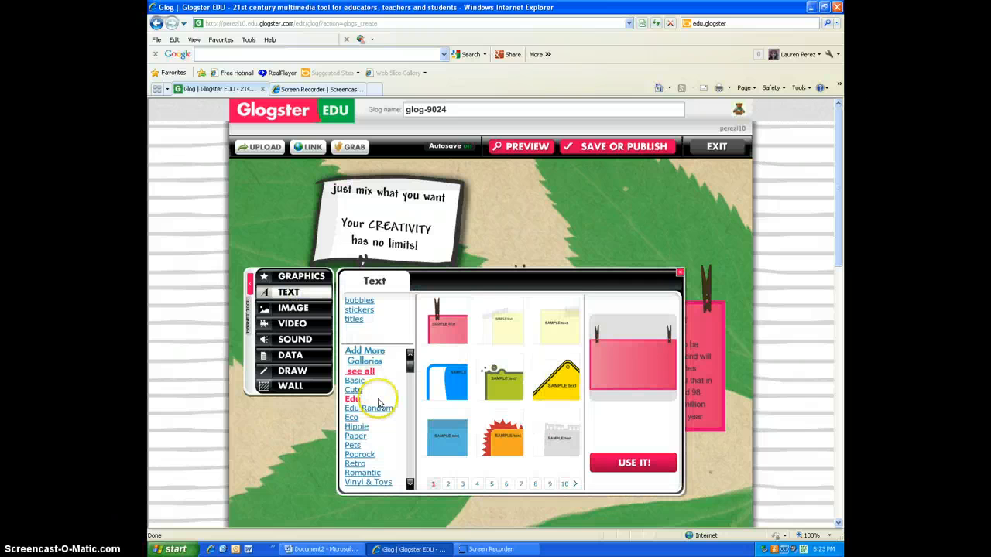
click(502, 383)
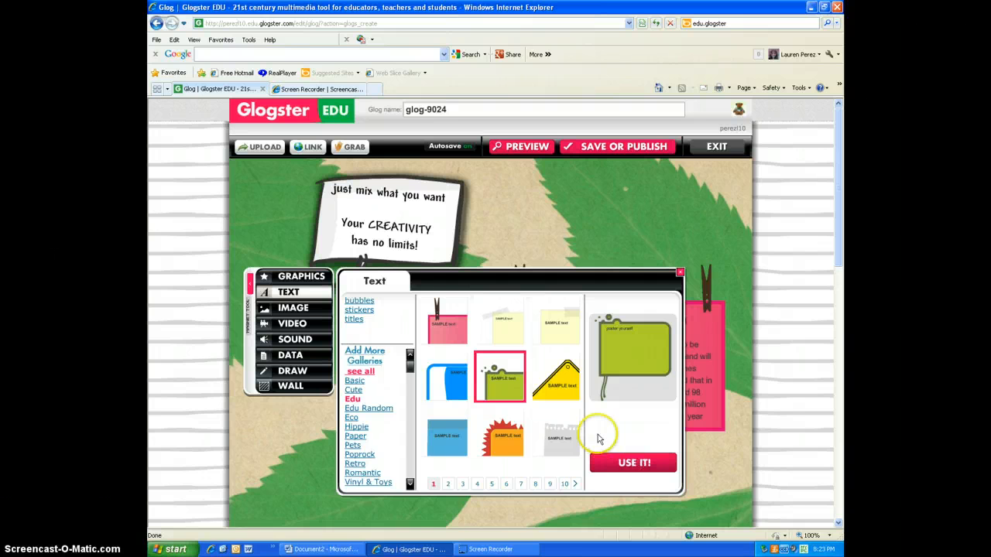
click(499, 383)
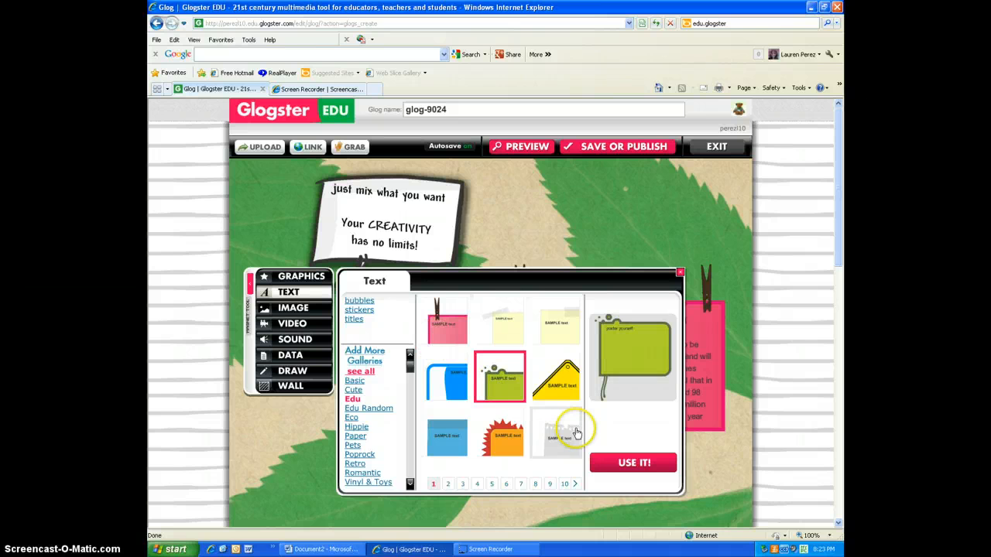
click(594, 464)
click(625, 463)
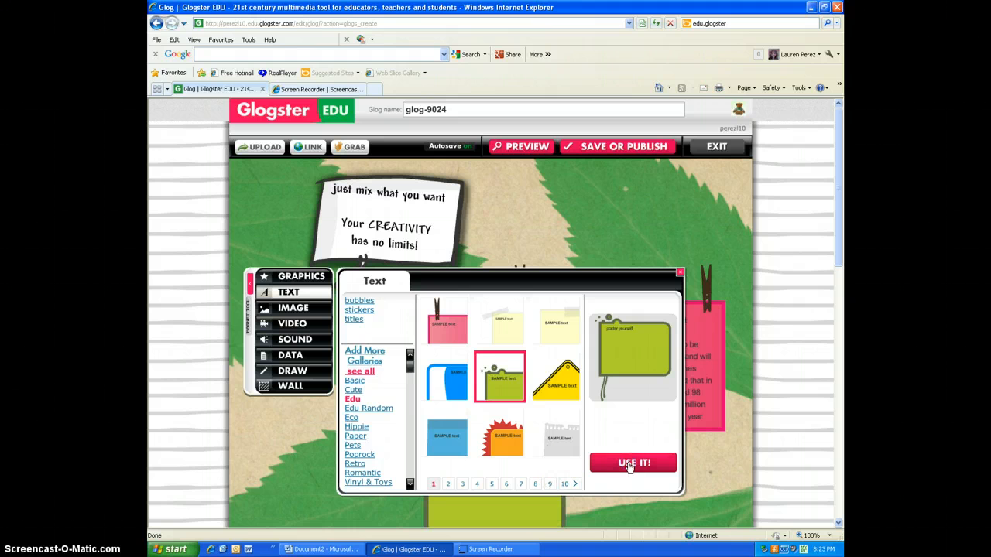
click(679, 272)
click(442, 482)
drag(442, 482, 349, 467)
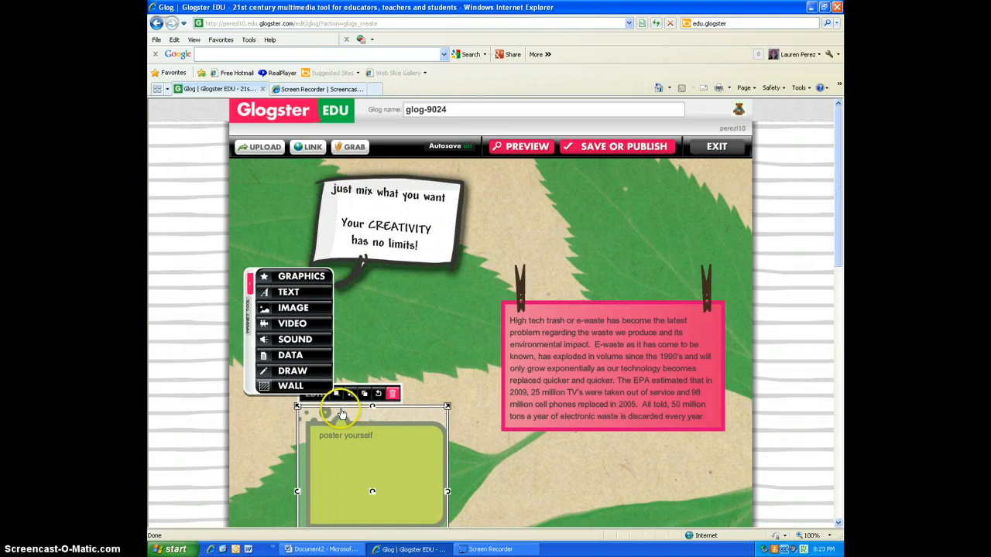
click(318, 397)
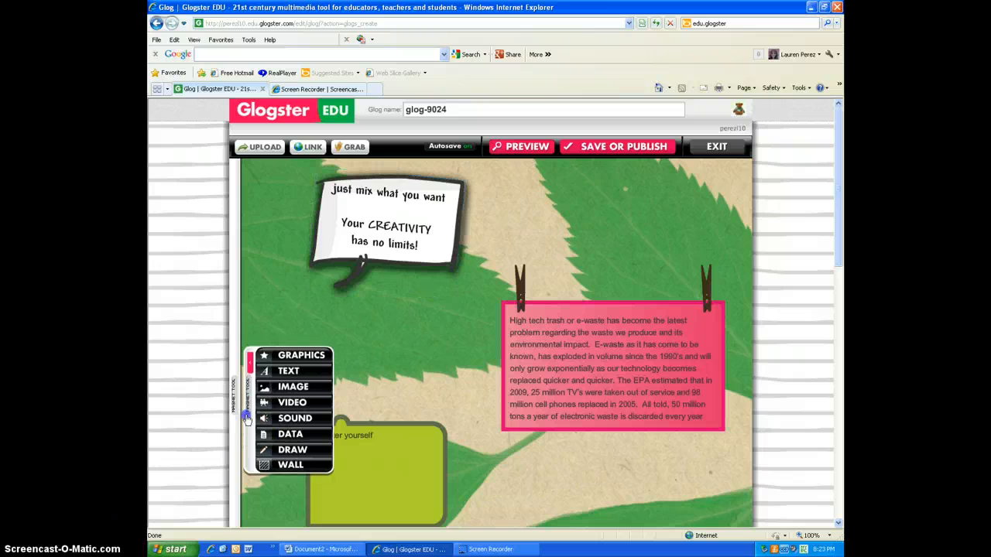
drag(248, 398, 236, 325)
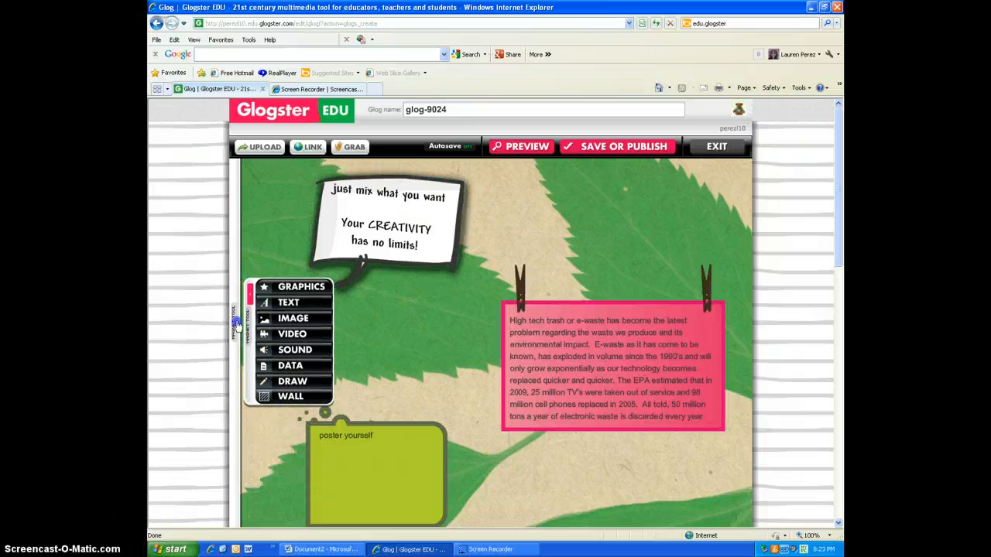
Step: Copy the second paragraph of the Word document and return to the glog in the browser
click(360, 551)
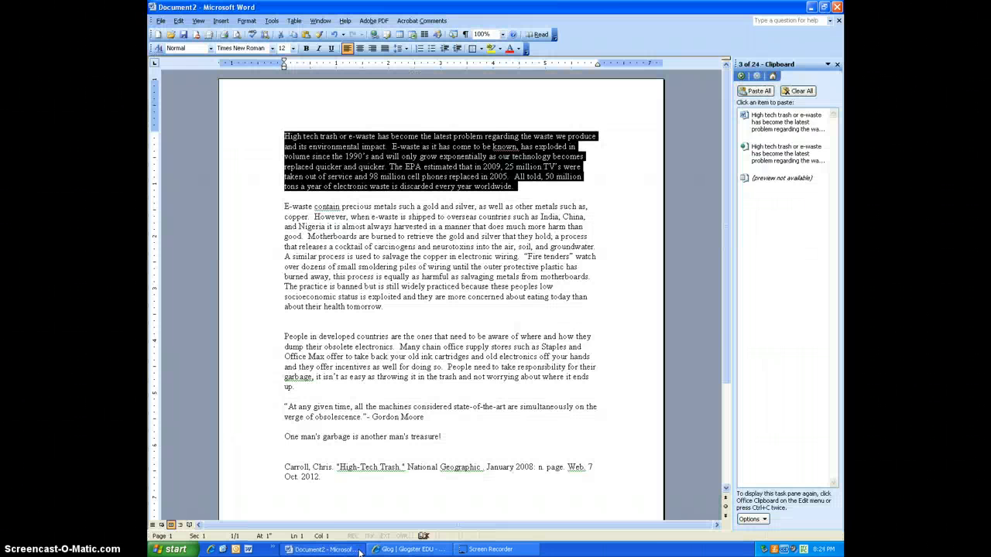
click(400, 312)
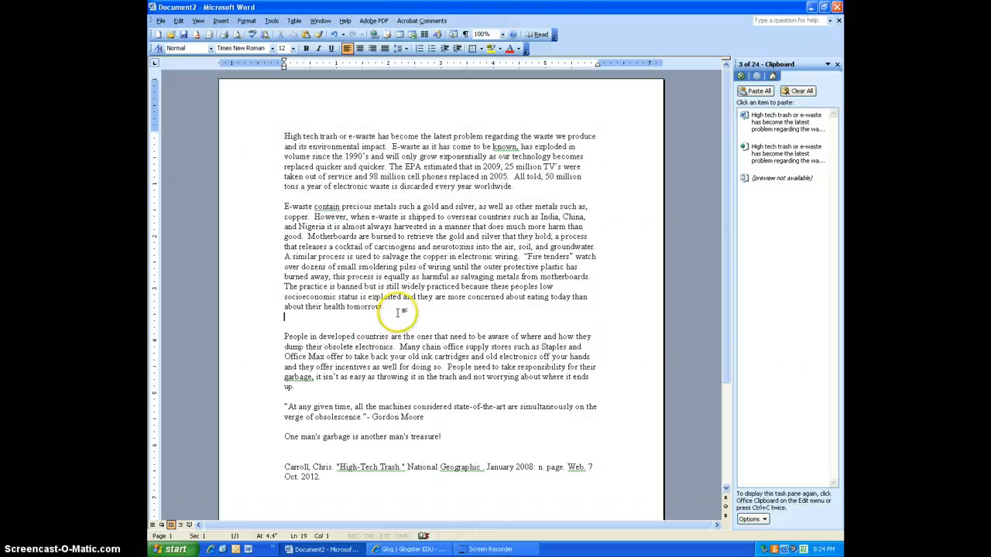
drag(400, 312, 283, 194)
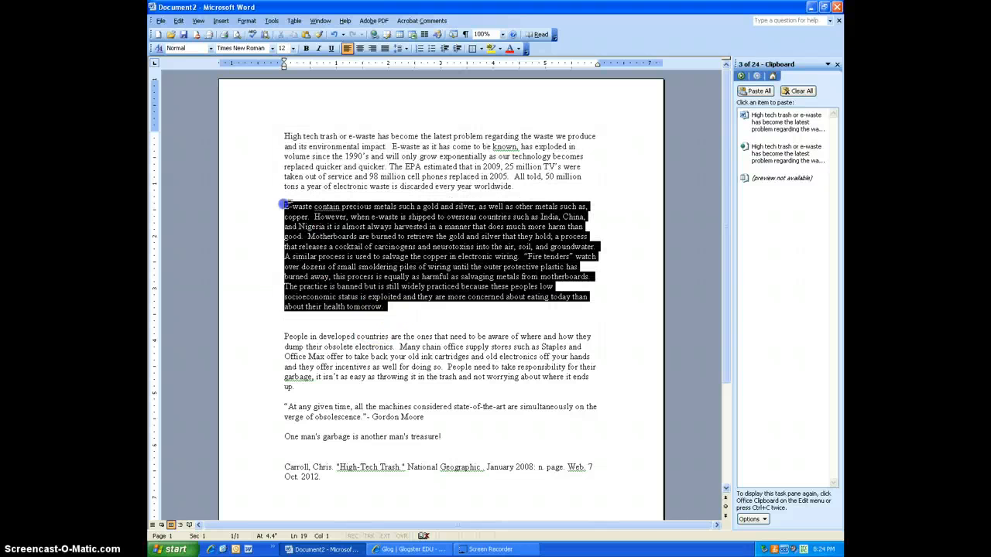
right_click(312, 219)
click(339, 237)
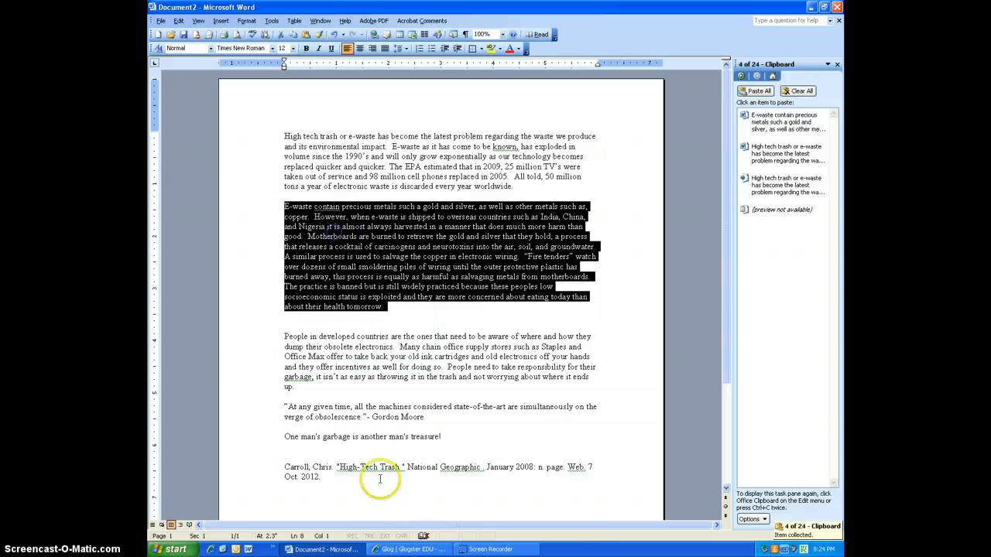
click(408, 548)
Step: Replace the green note's placeholder text with the pasted second paragraph
click(356, 458)
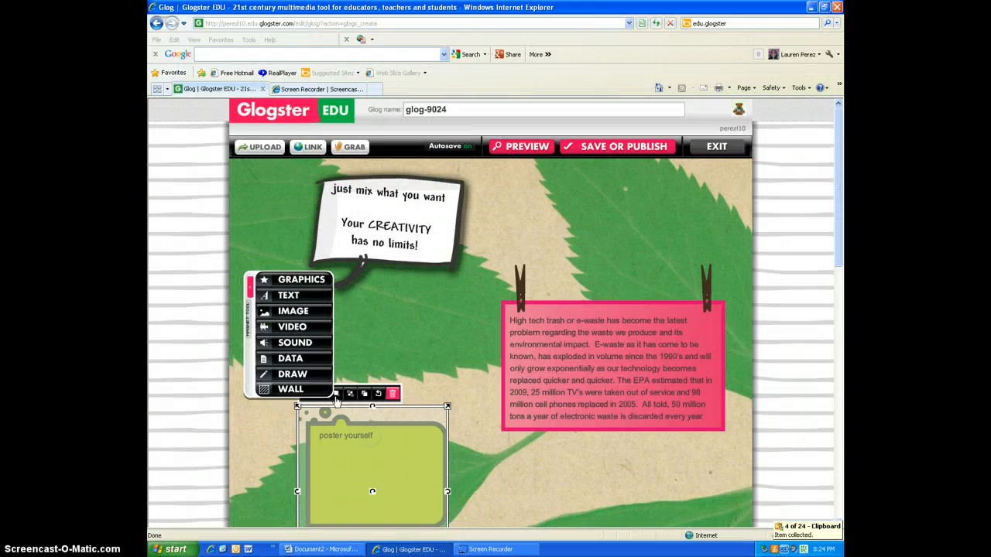
drag(245, 314, 248, 288)
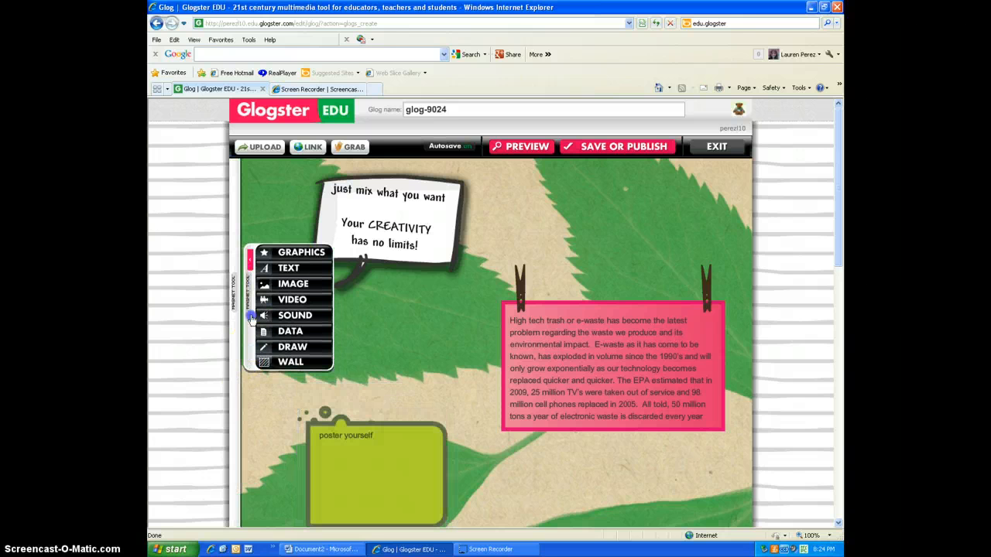
click(327, 456)
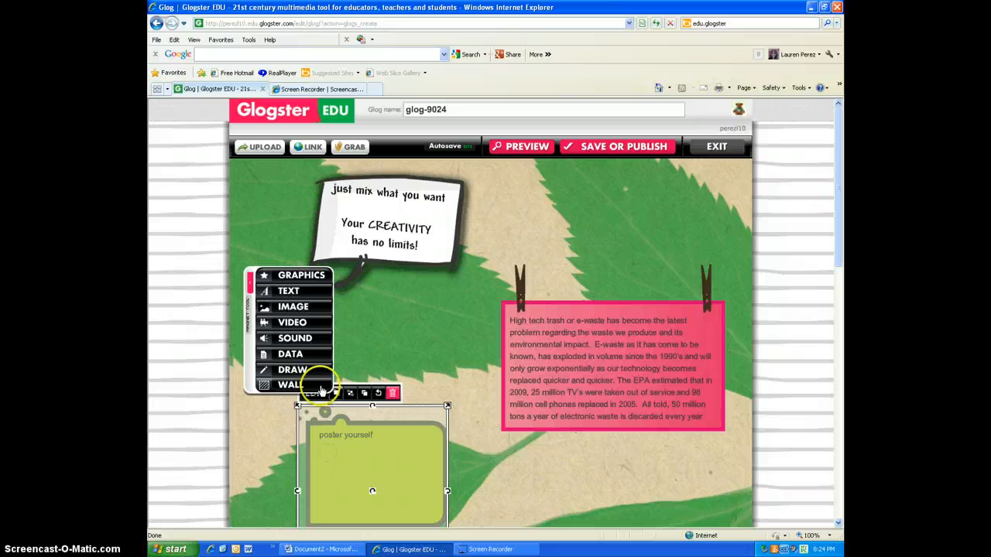
click(313, 395)
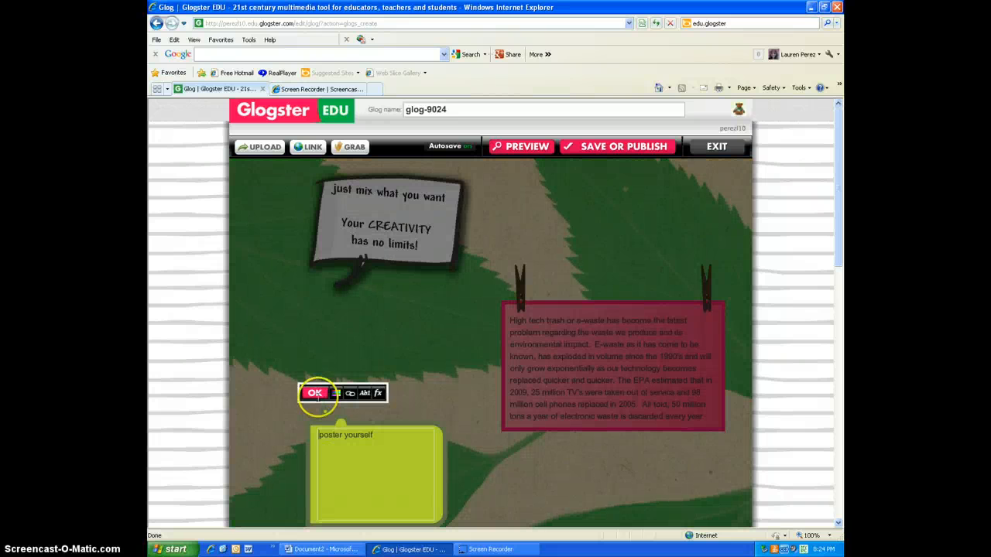
drag(376, 436, 329, 429)
key(BackSpace)
key(ctrl+v)
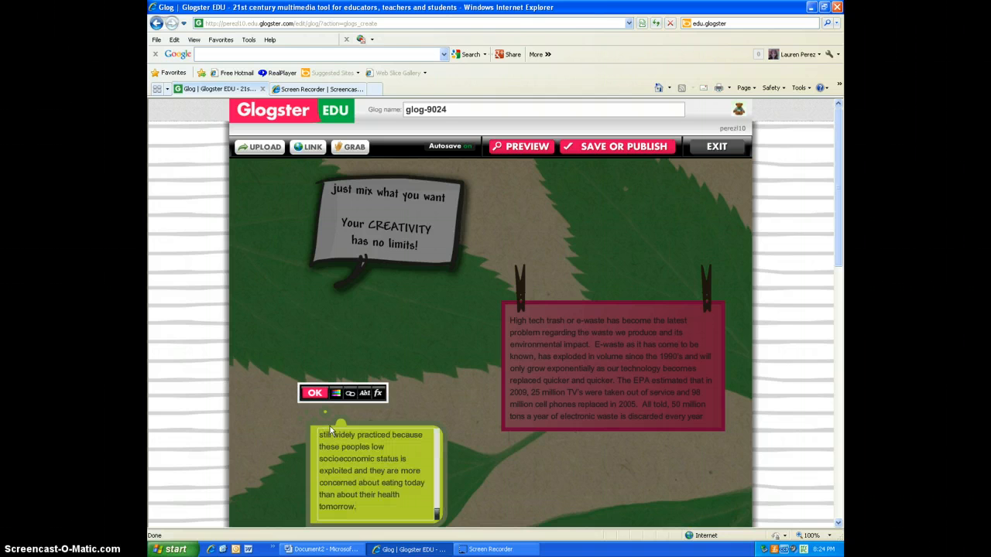
click(322, 394)
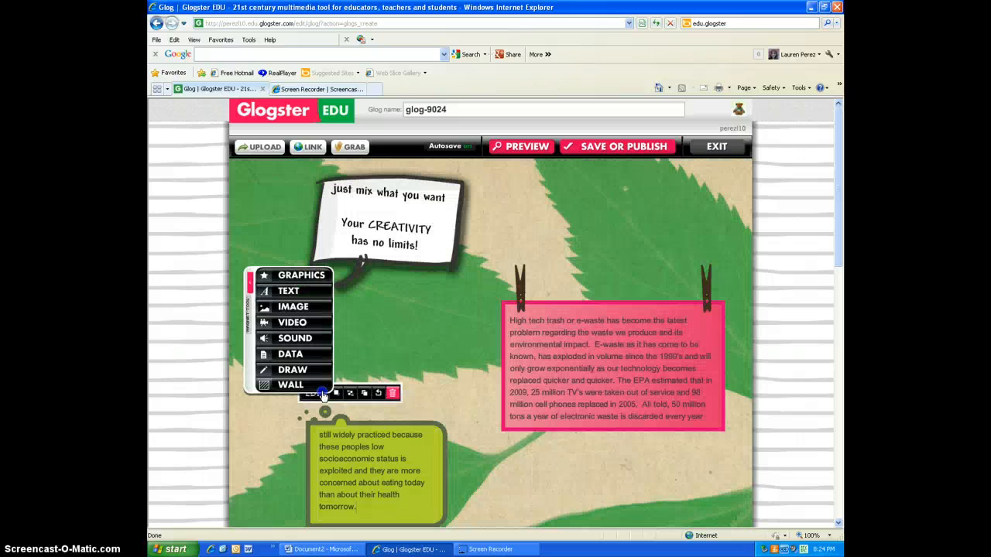
click(460, 486)
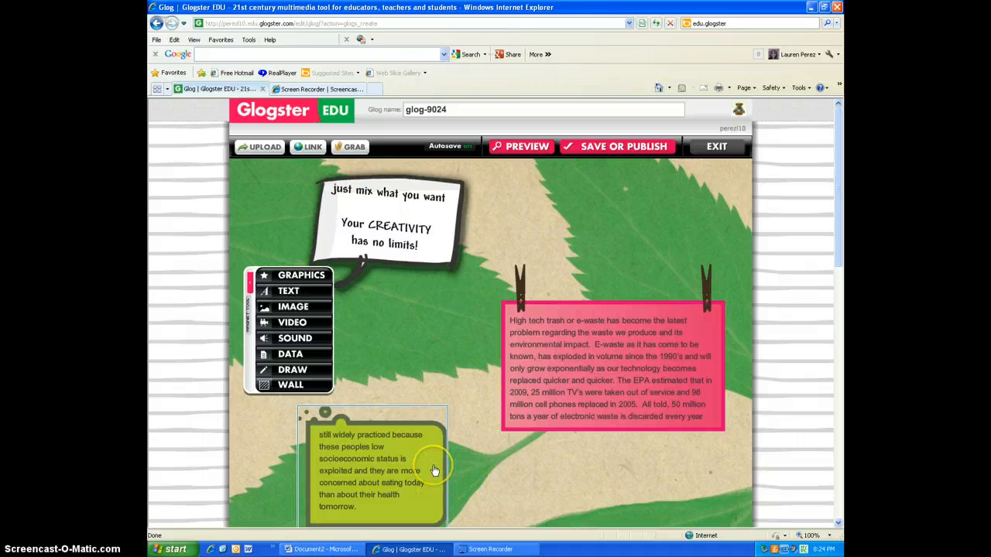
Step: Reposition the green note slightly further left and lower below the tool menu
scroll(434, 470, down, 3)
scroll(435, 470, down, 3)
drag(376, 261, 699, 310)
drag(379, 327, 337, 299)
click(462, 290)
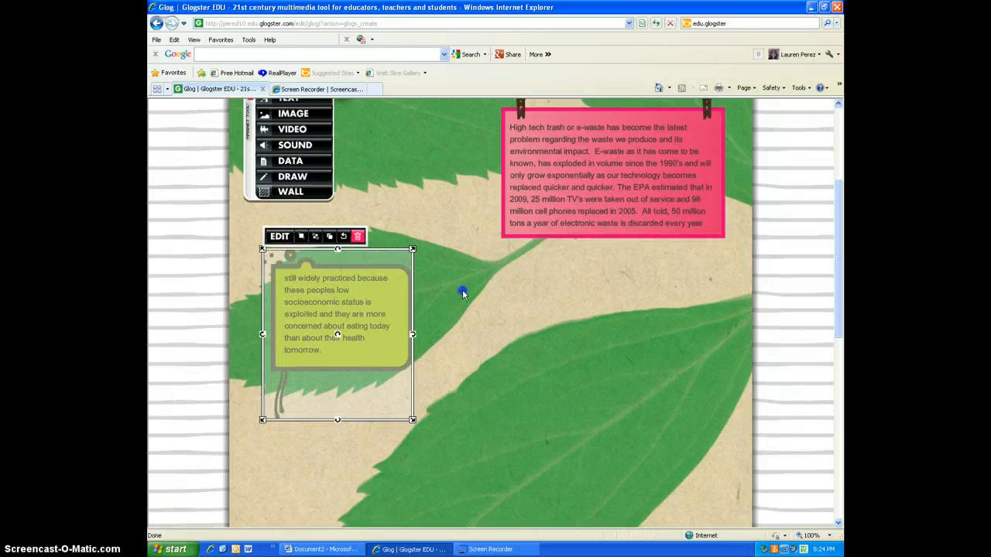
scroll(354, 312, up, 5)
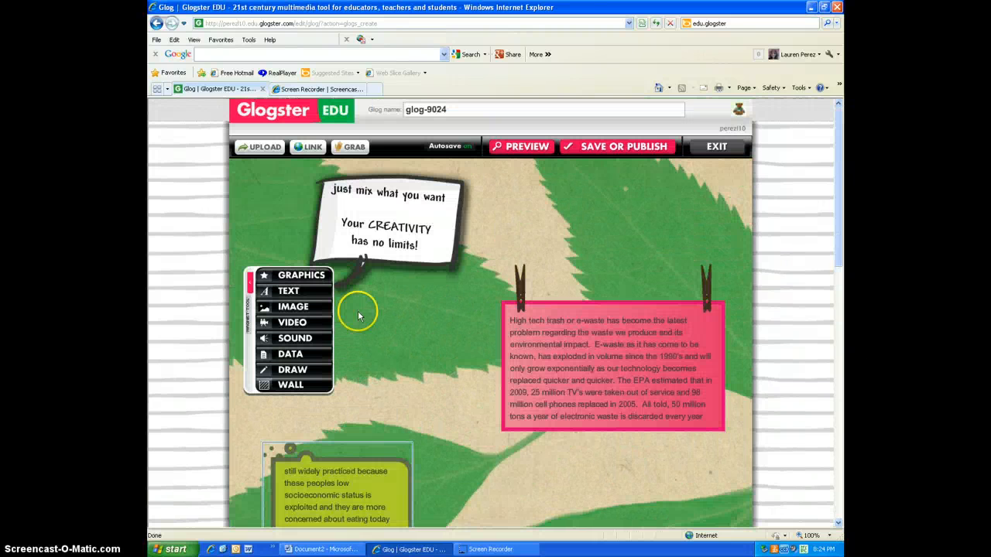
Step: Add the e-waste-landscape_06 image from My pictures to the glog with a paperclip frame
click(295, 307)
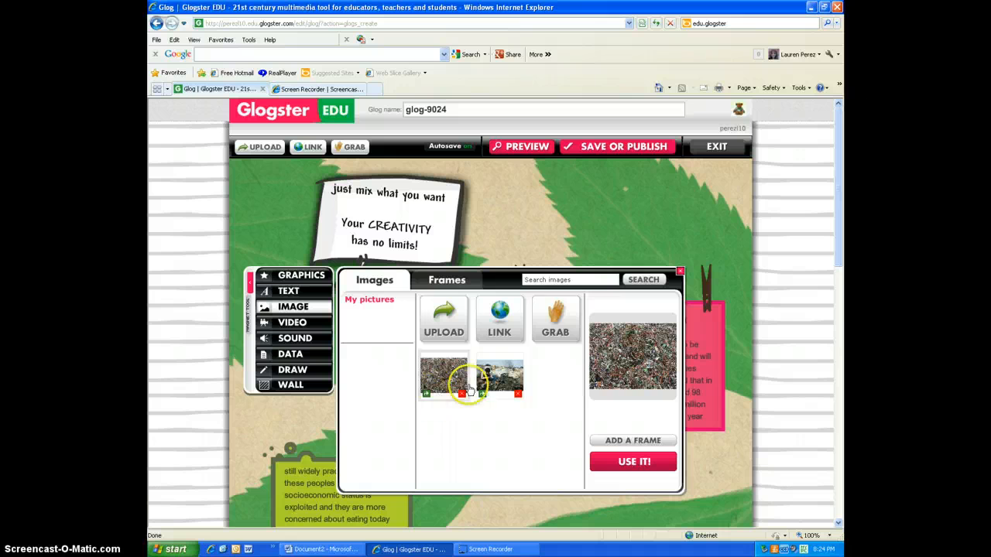
click(494, 381)
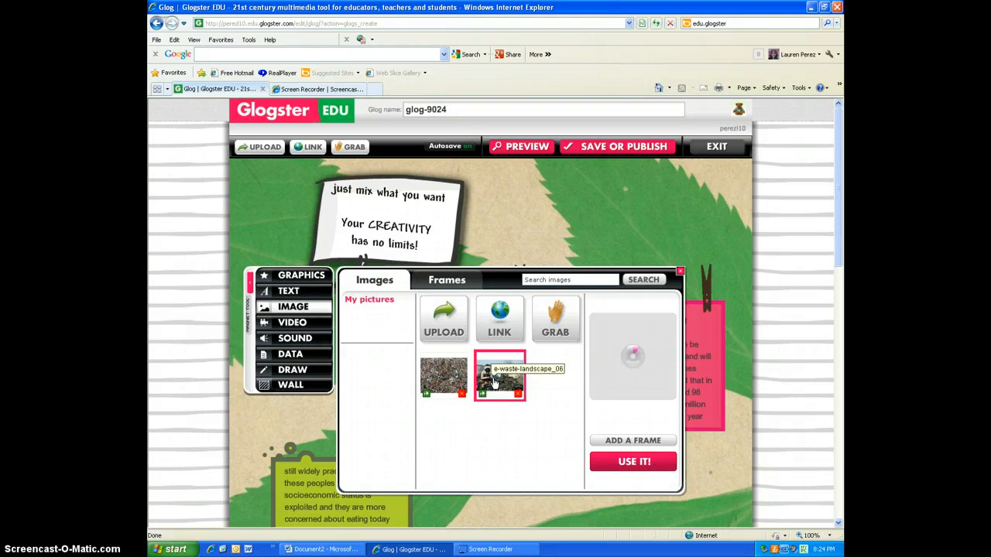
click(501, 385)
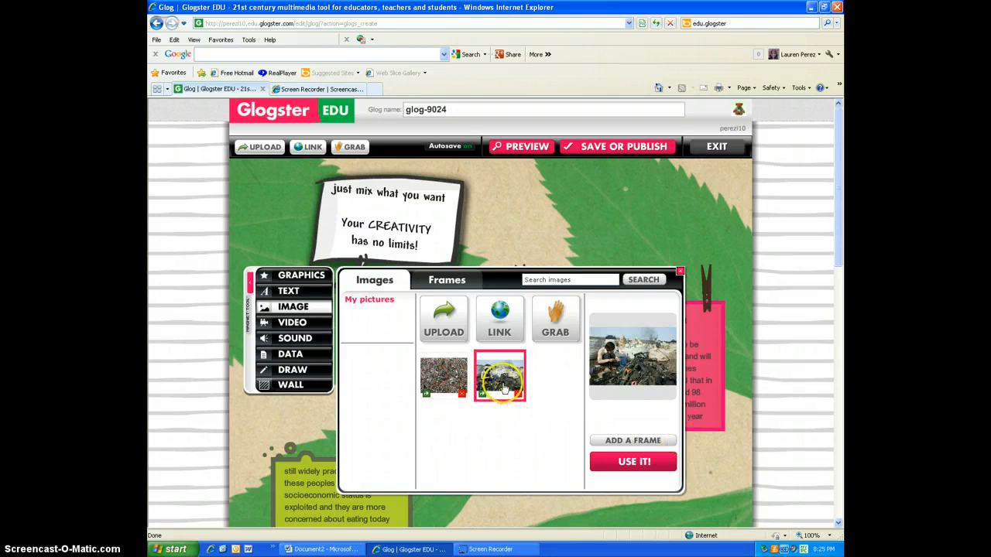
click(630, 440)
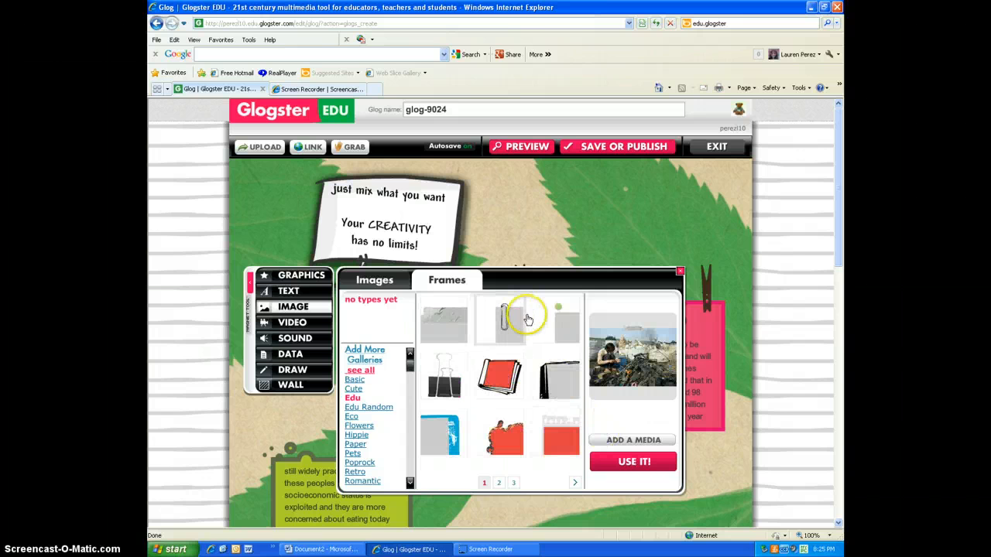
click(526, 319)
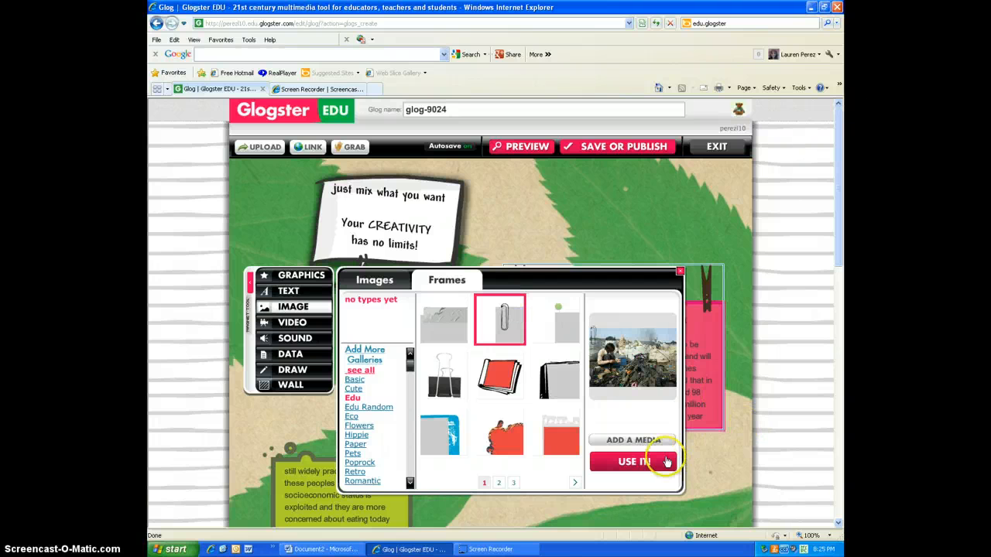
click(661, 462)
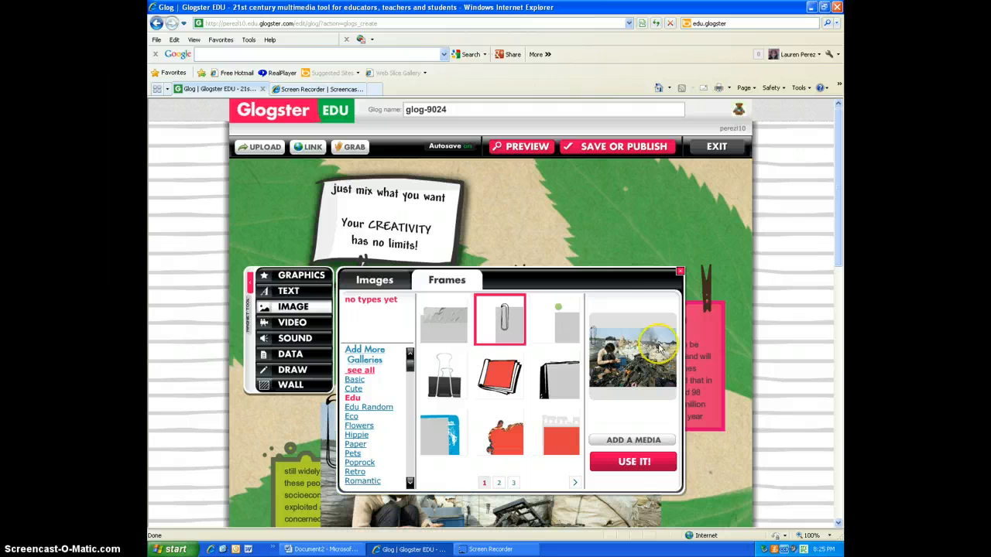
click(679, 273)
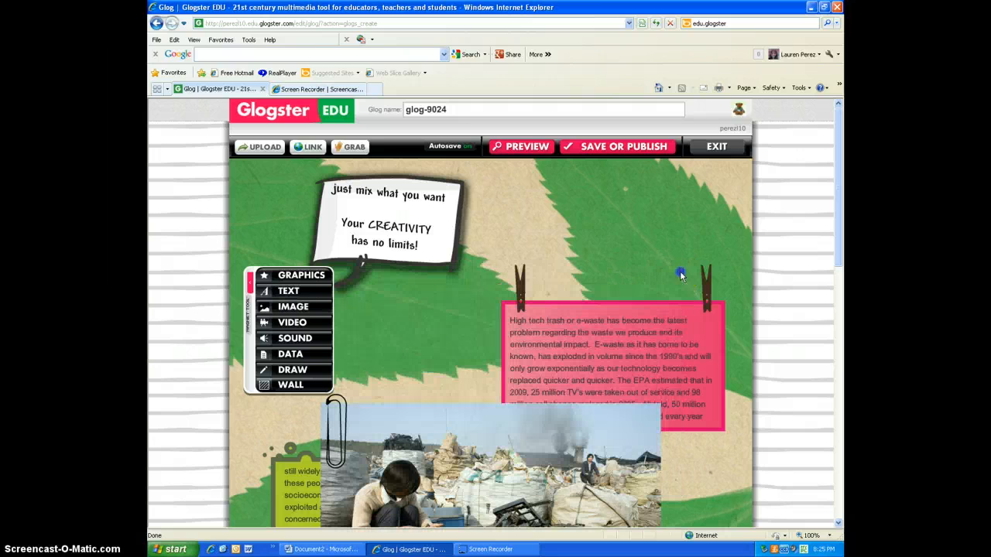
Step: Shrink the framed e-waste image to roughly half its size by dragging its corner handles
drag(838, 175, 844, 252)
click(633, 274)
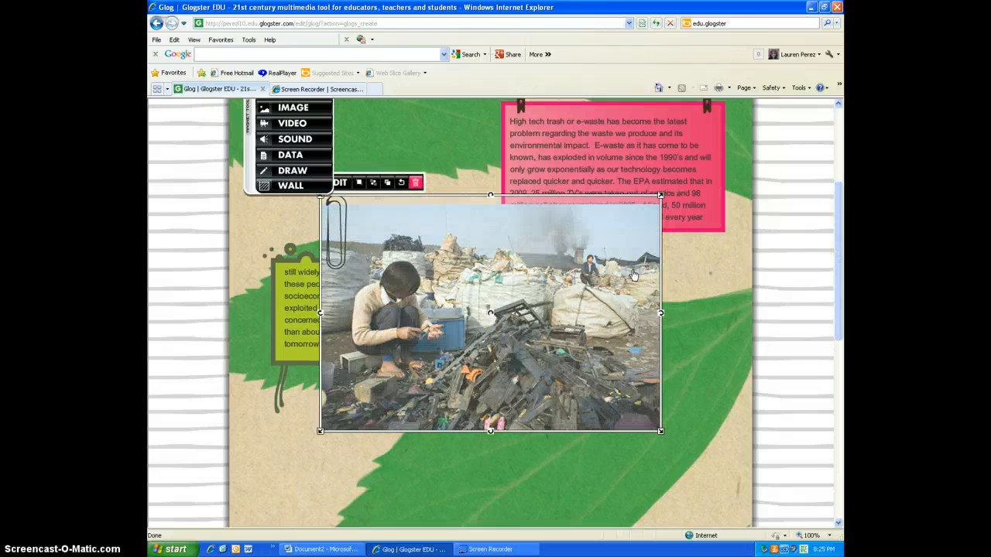
click(338, 183)
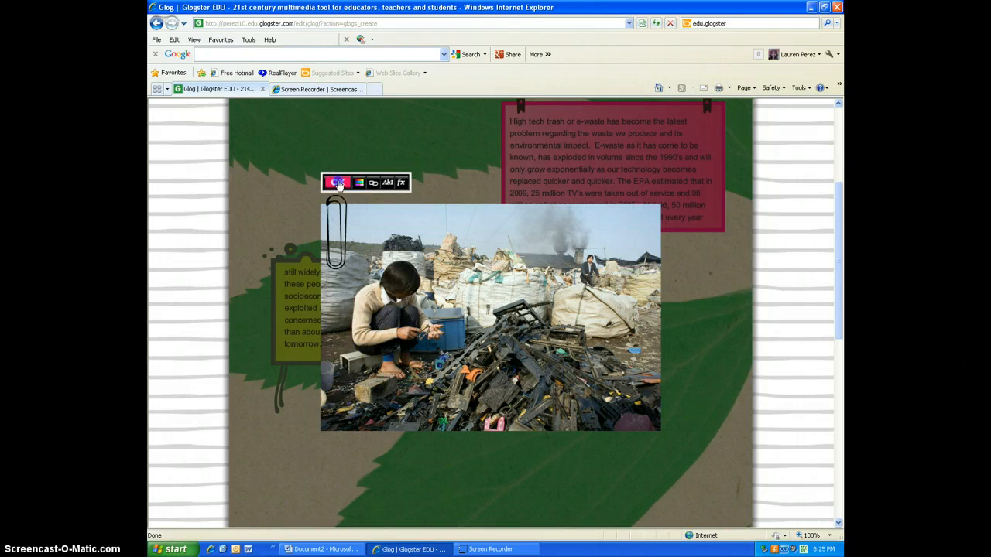
click(335, 181)
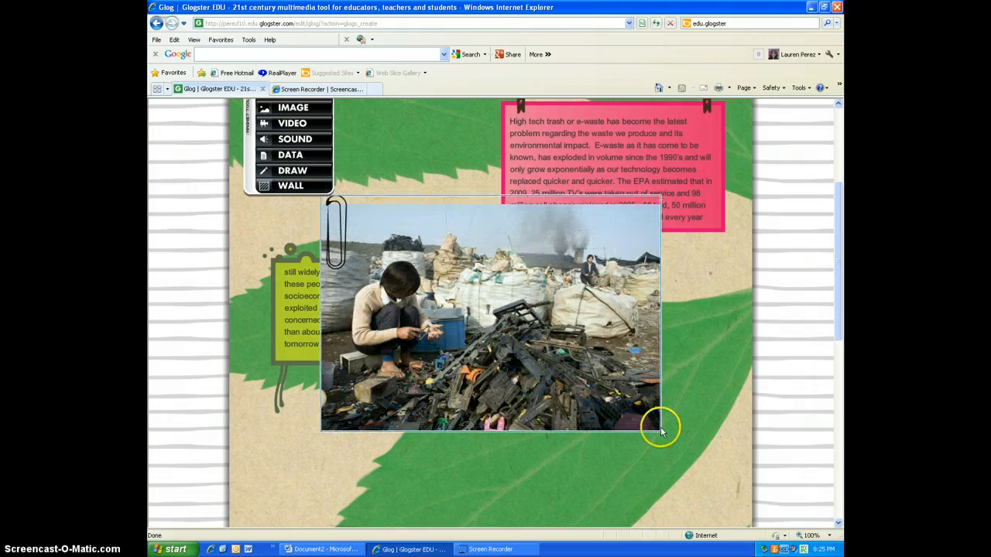
click(402, 218)
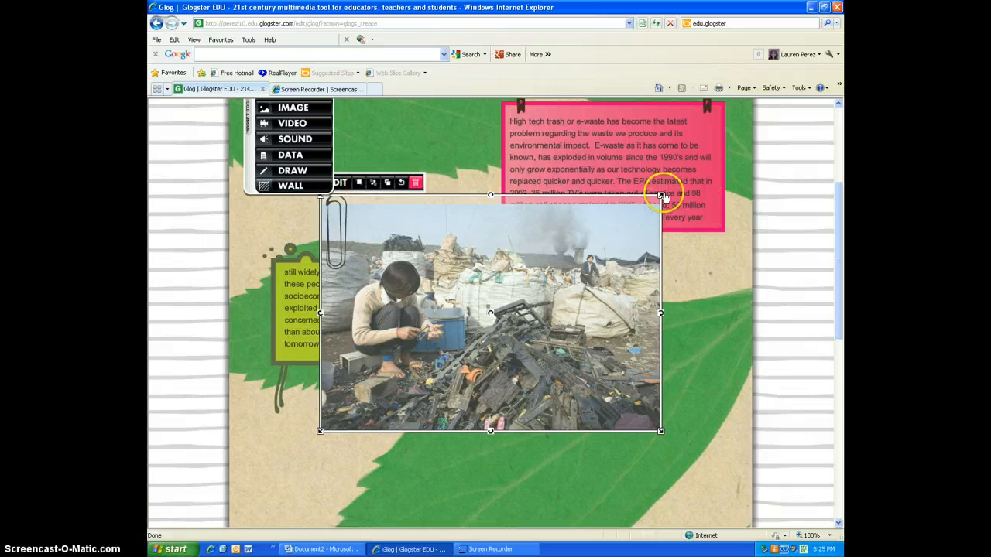
drag(660, 194, 640, 211)
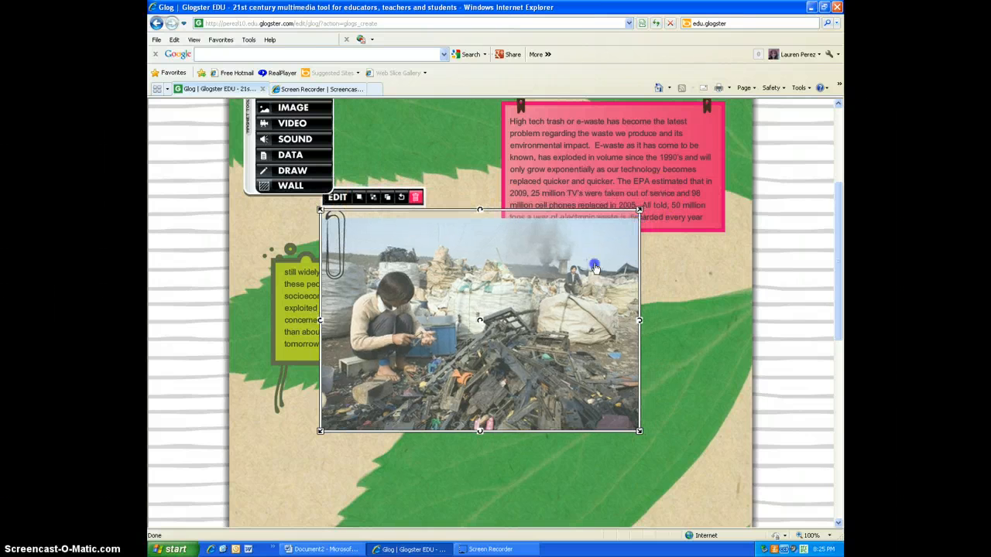
drag(594, 267, 478, 321)
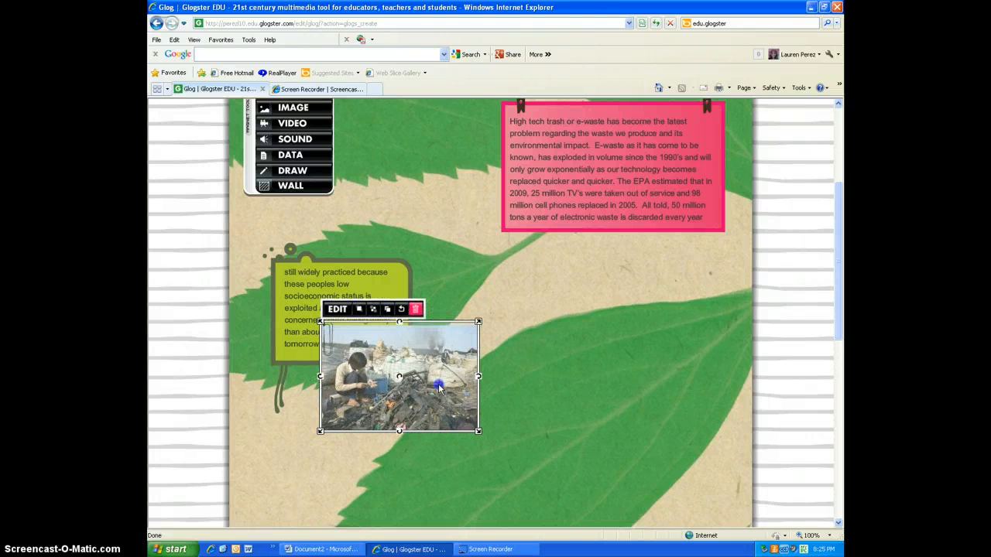
click(503, 375)
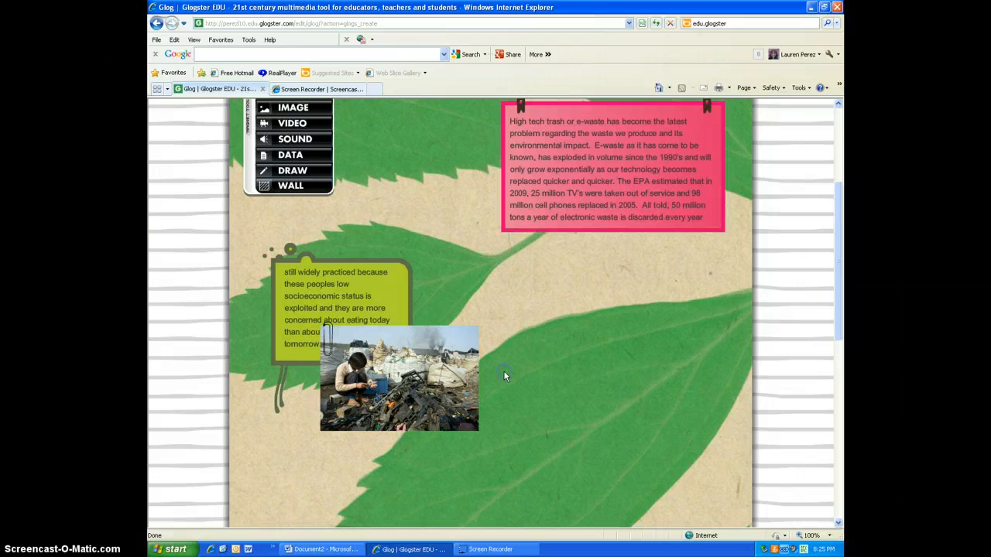
Step: Move the framed image up beside the tool menu, left of the pink note
click(423, 380)
drag(423, 380, 438, 177)
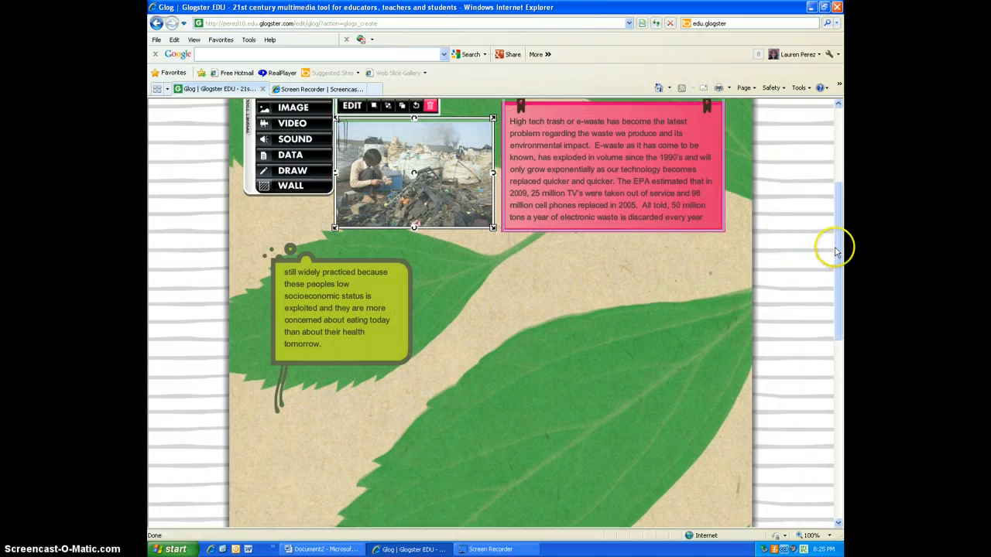
drag(839, 249, 841, 164)
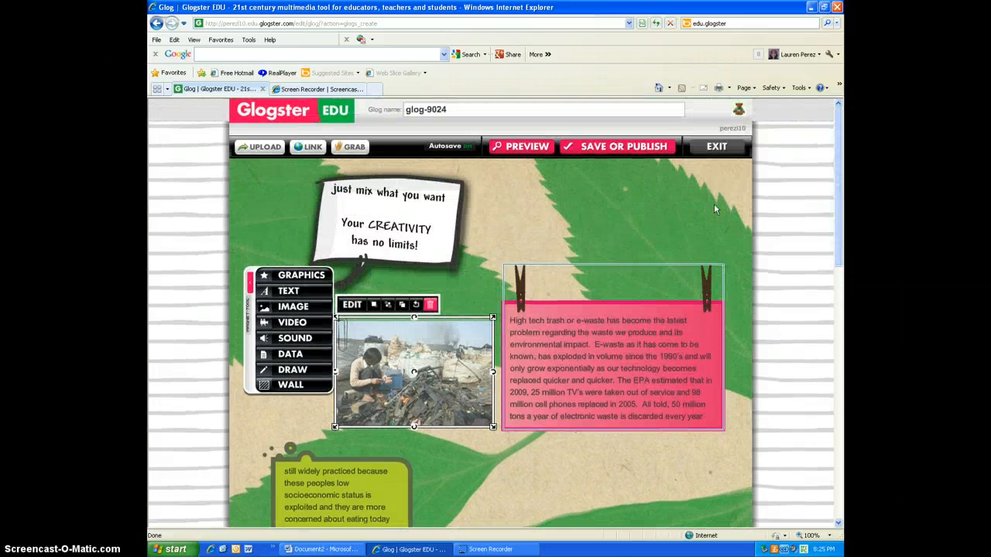
click(397, 383)
Step: Delete the "just mix what you want" speech bubble from the top of the glog
click(420, 229)
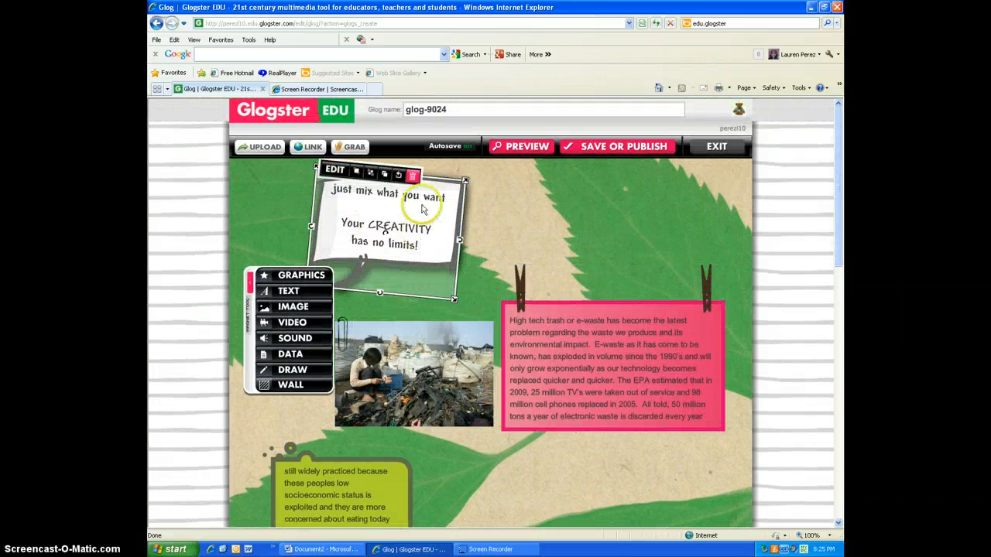
click(334, 167)
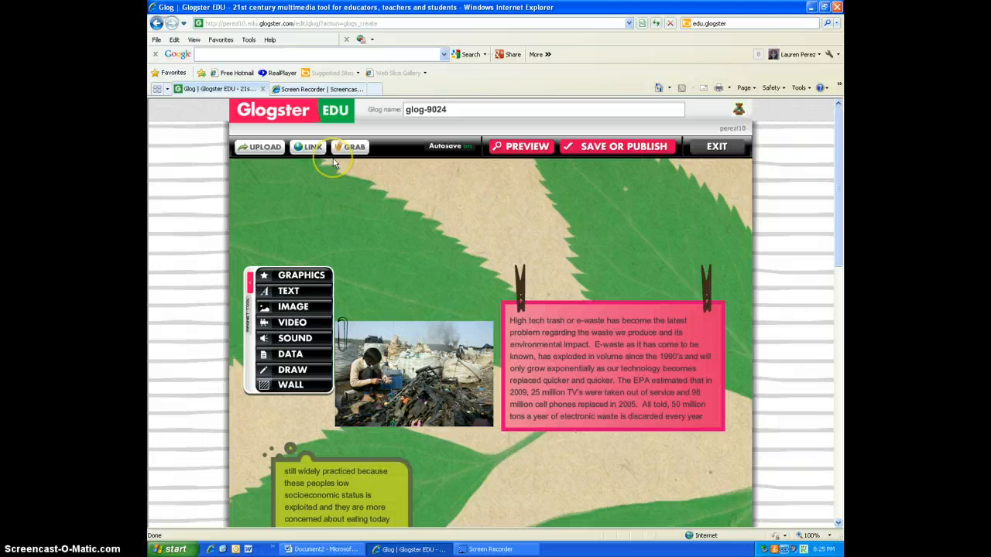
Step: Move the image further left beneath the tool menu and raise the tool menu above it
click(411, 374)
drag(410, 374, 335, 334)
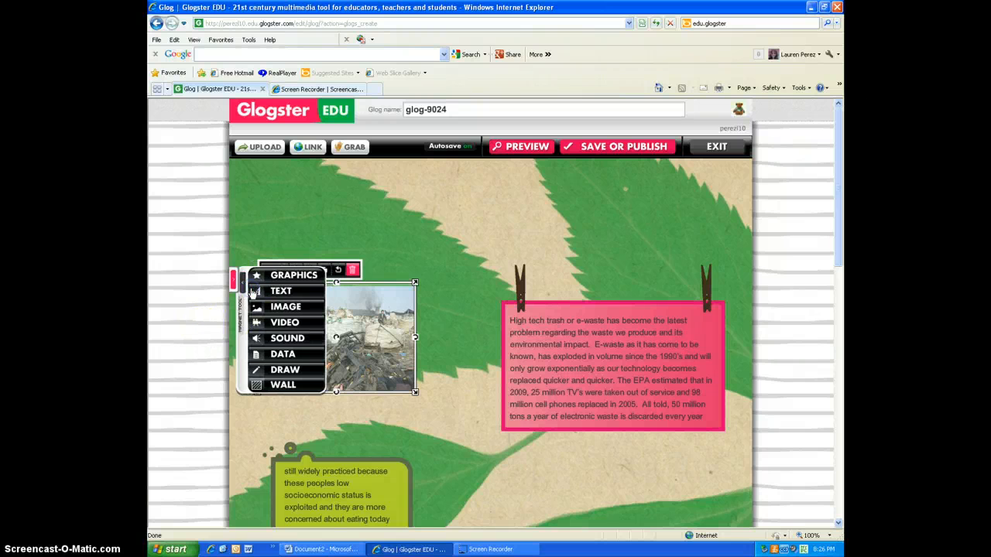
click(236, 354)
click(241, 308)
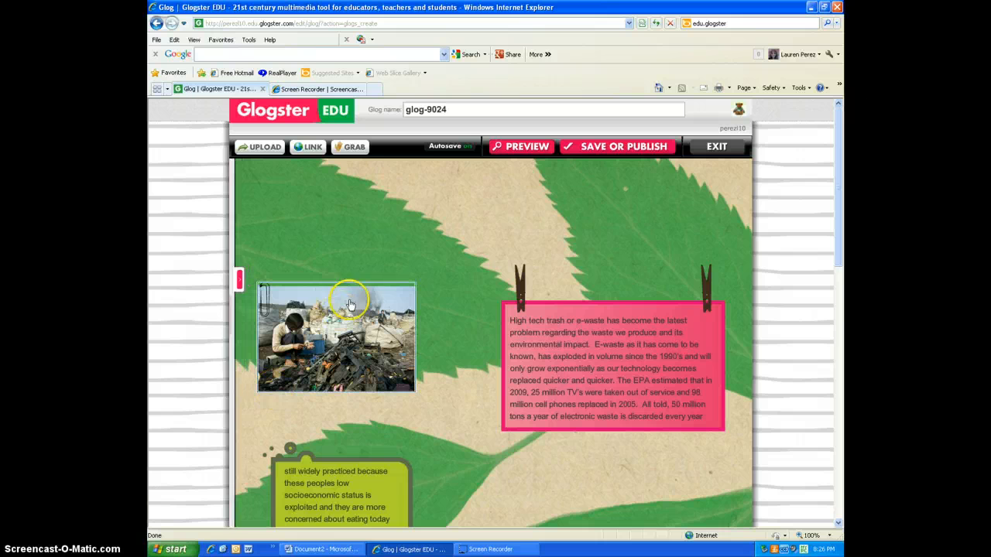
click(233, 283)
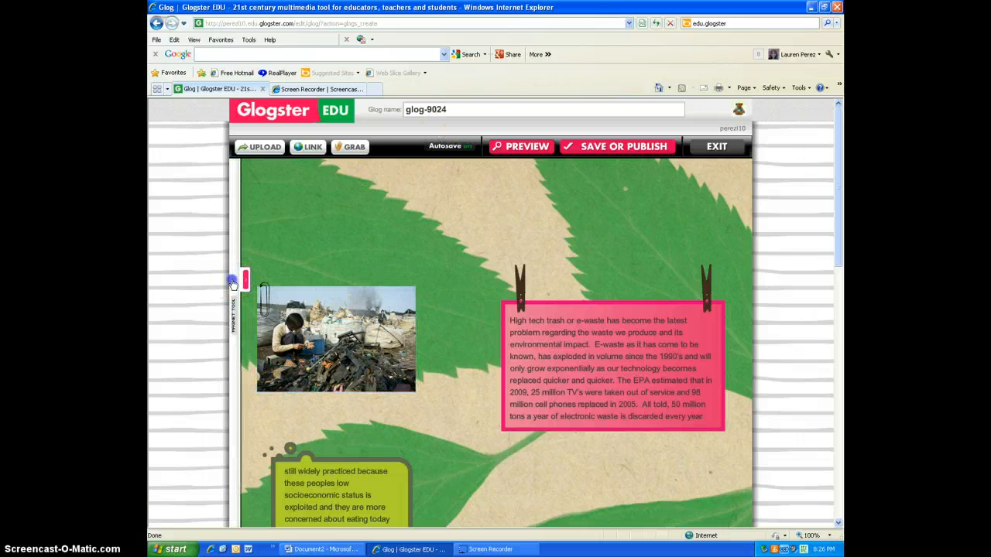
click(244, 243)
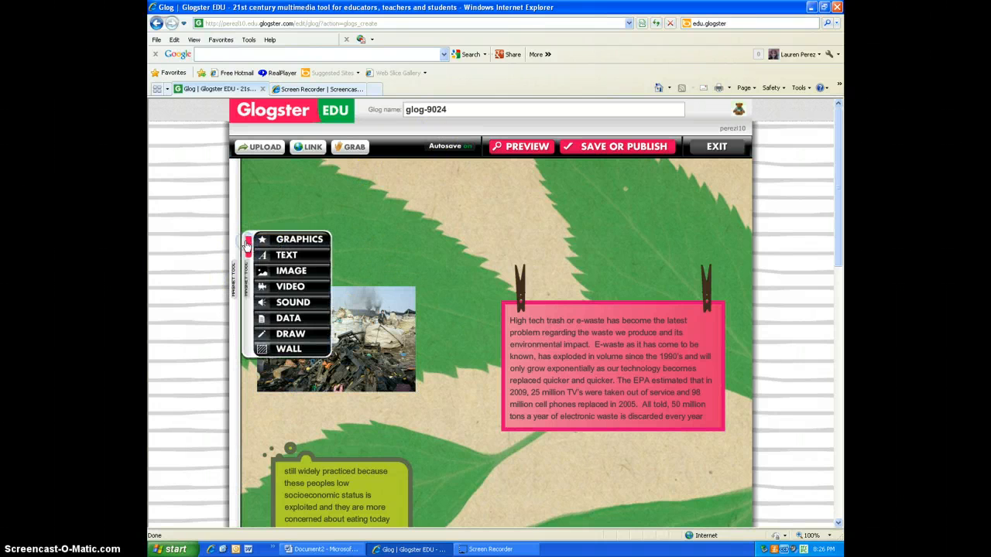
Step: Add the blue stamp title from the Text titles gallery and place it at the top centre above the pink note
click(287, 255)
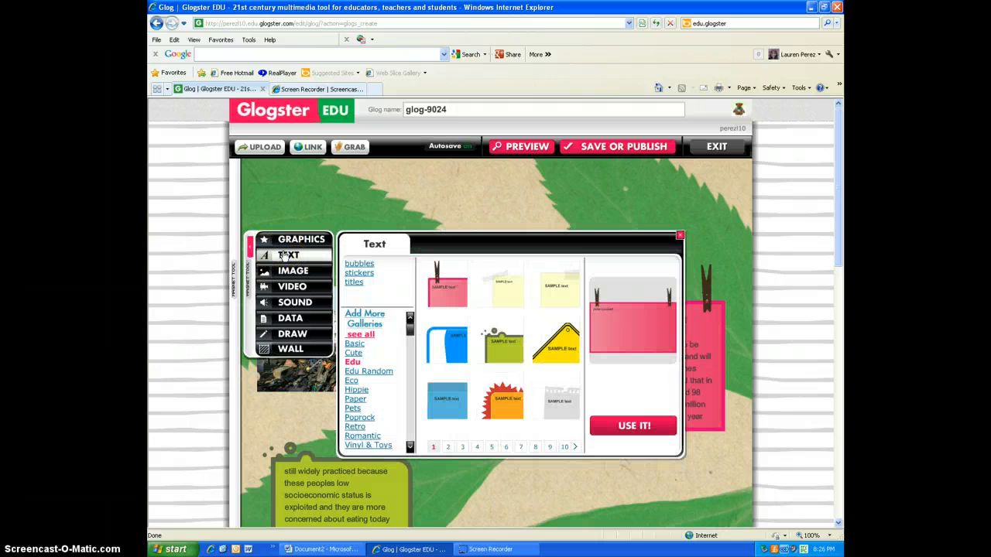
click(293, 238)
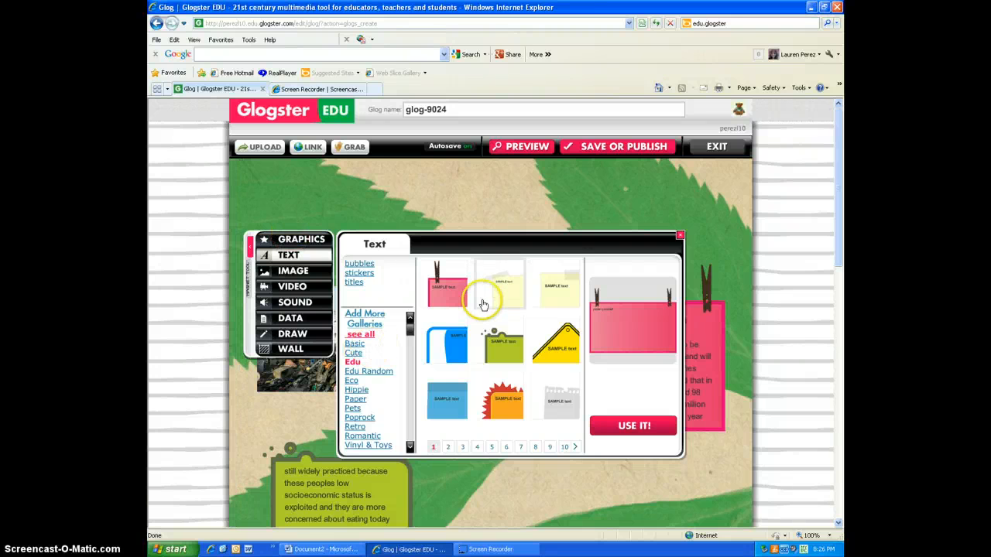
click(355, 282)
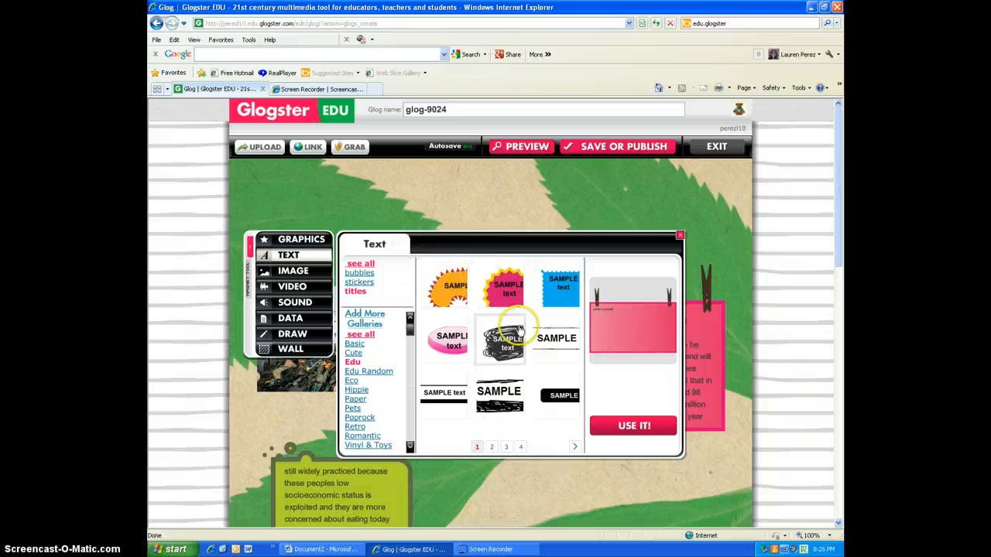
click(553, 292)
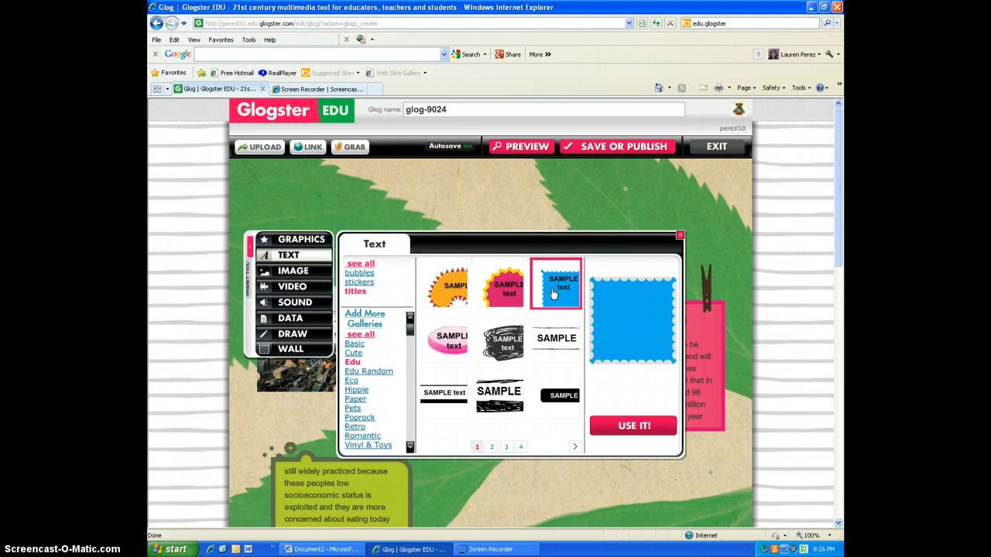
click(649, 426)
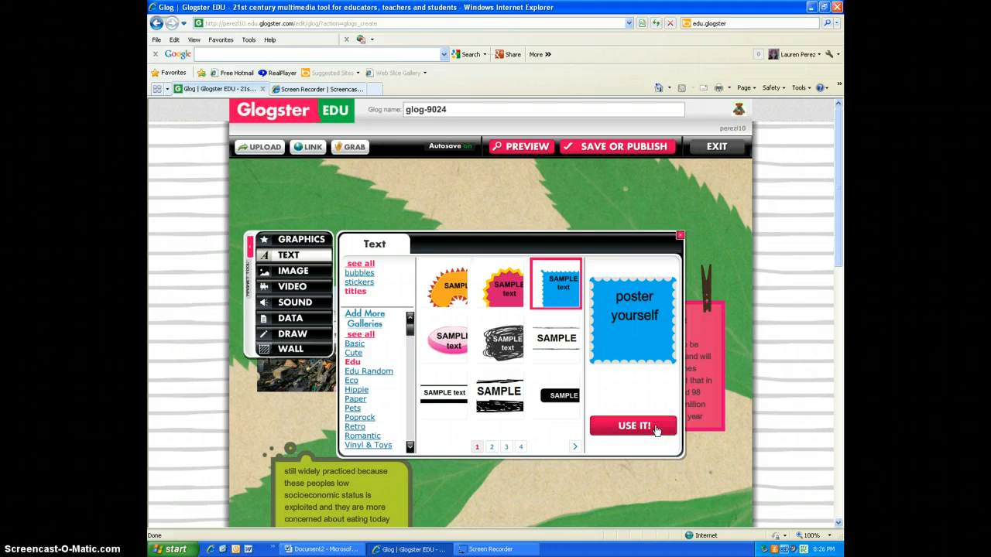
click(643, 425)
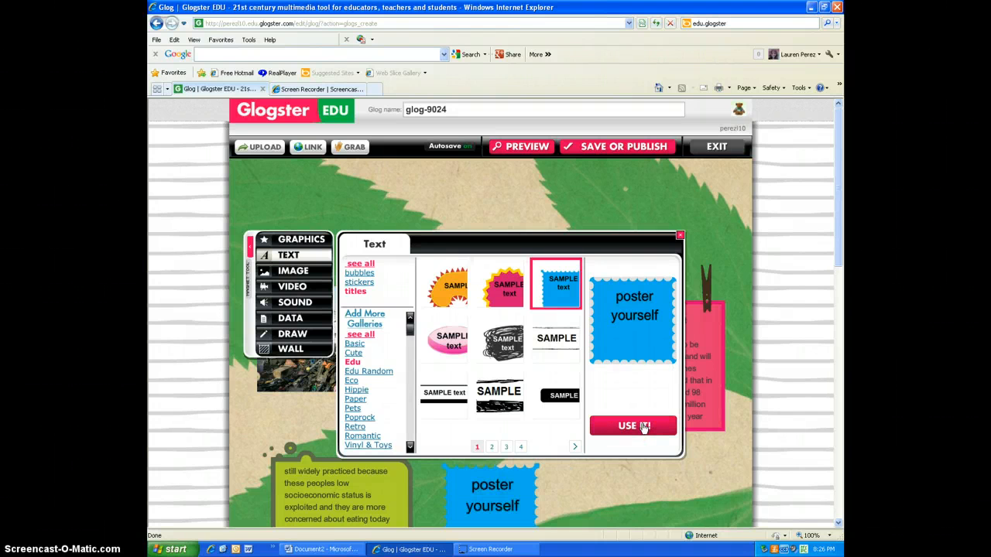
click(679, 234)
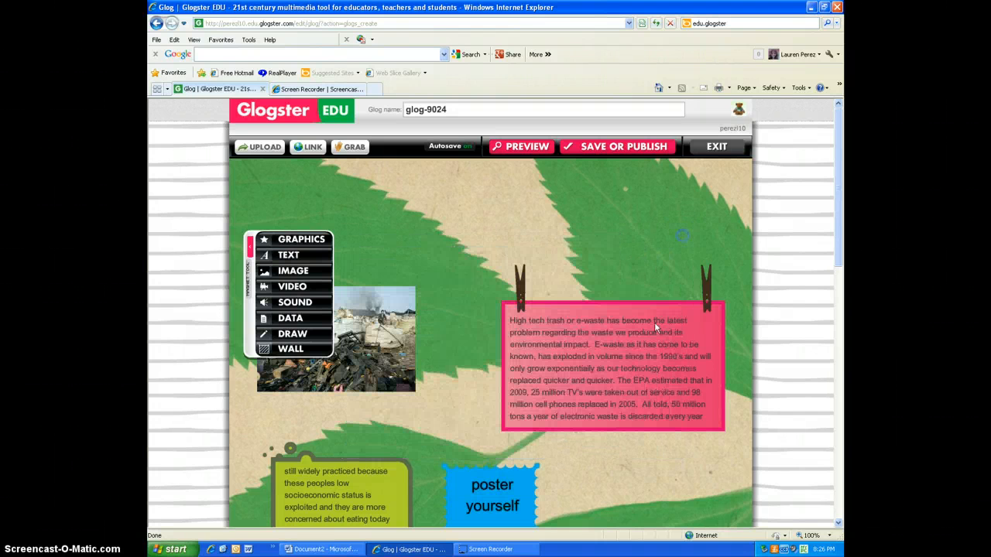
click(483, 499)
drag(484, 499, 512, 211)
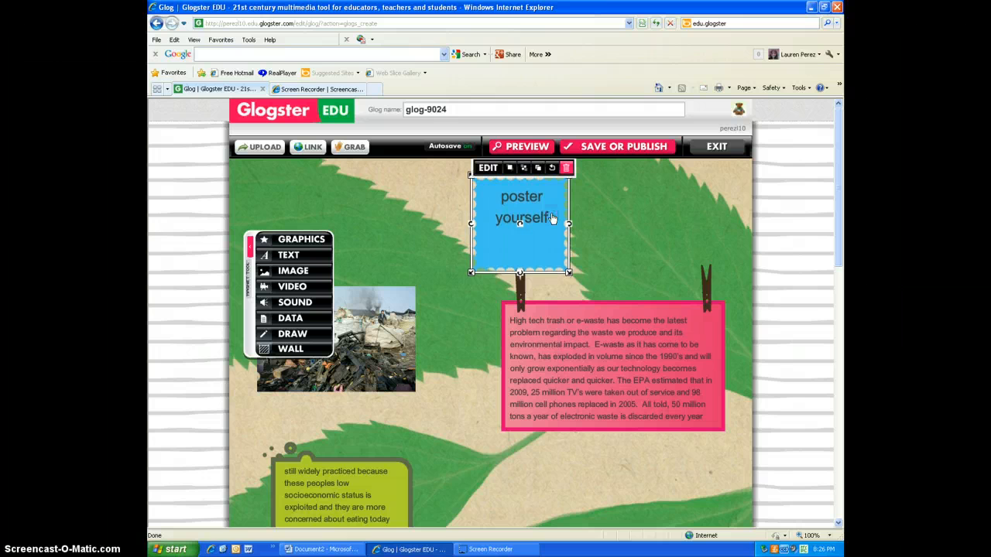
Step: Replace the blue title's text with "E-Waste!!" and nudge the title slightly up and left
click(488, 168)
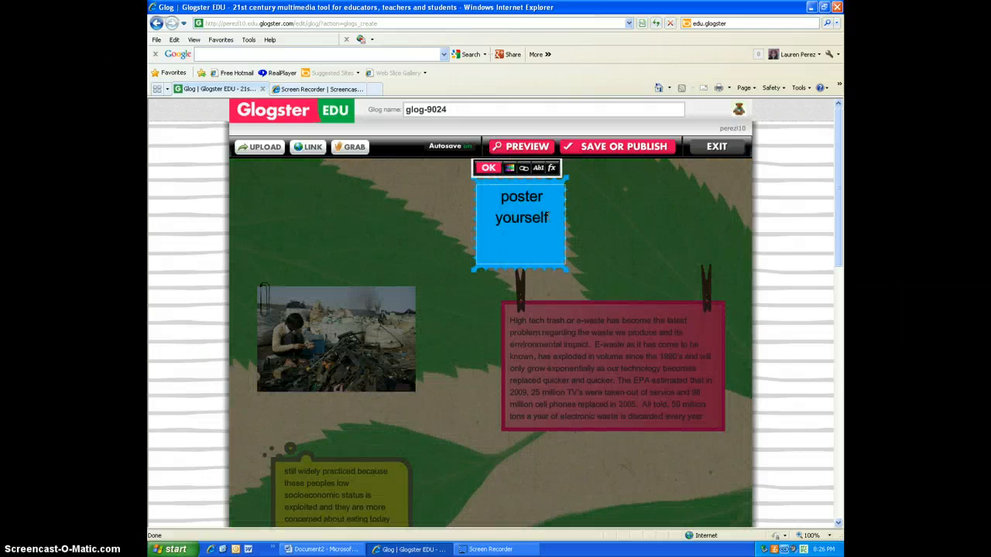
drag(549, 218, 493, 196)
key(BackSpace)
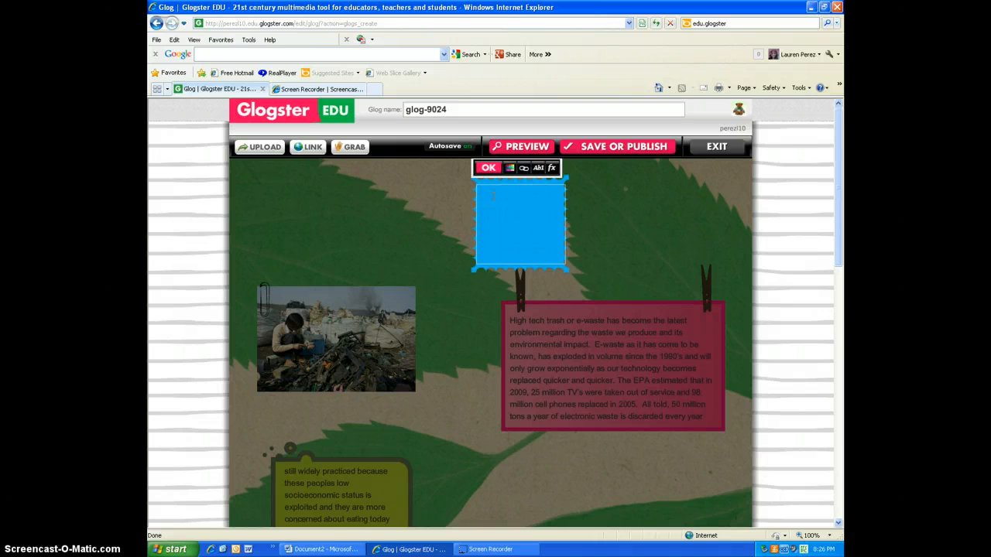
text(E-Waste!!)
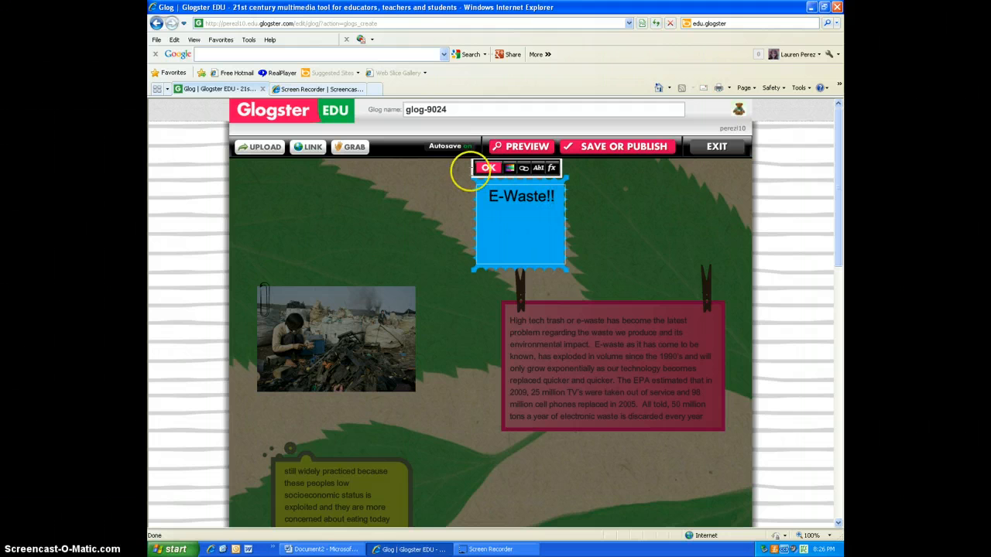
click(488, 168)
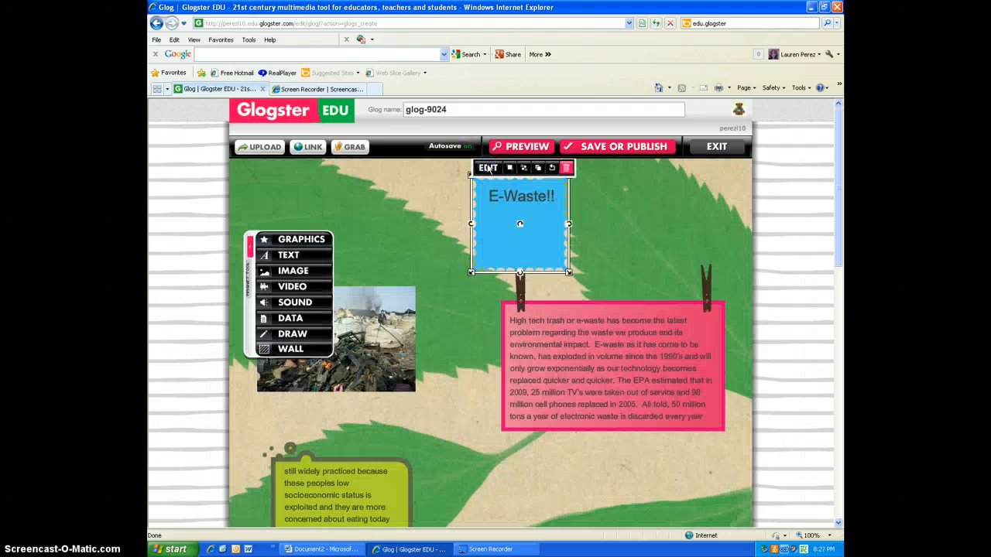
click(517, 225)
drag(516, 225, 505, 216)
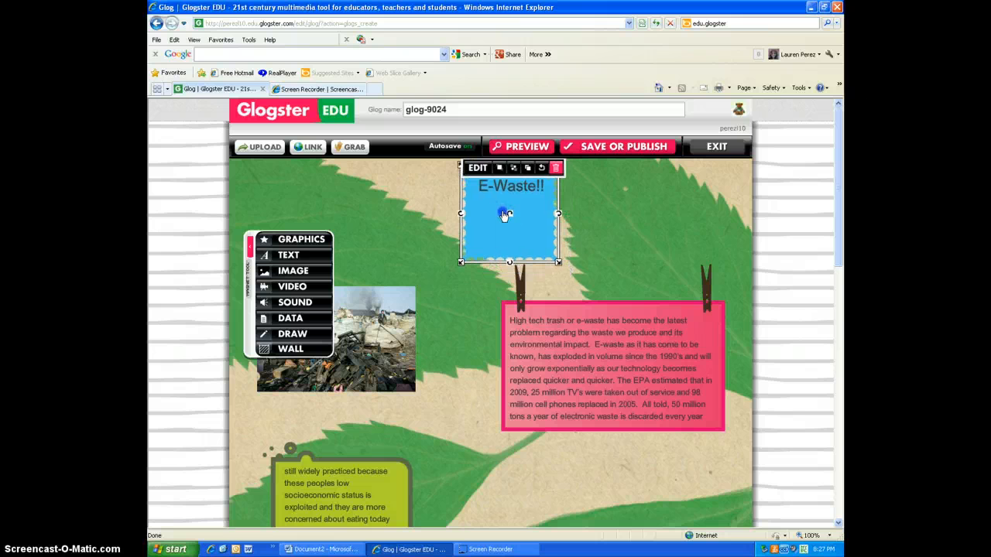
Step: Add the Think Green sign from the Eco decoration gallery to the top right corner of the glog
click(453, 213)
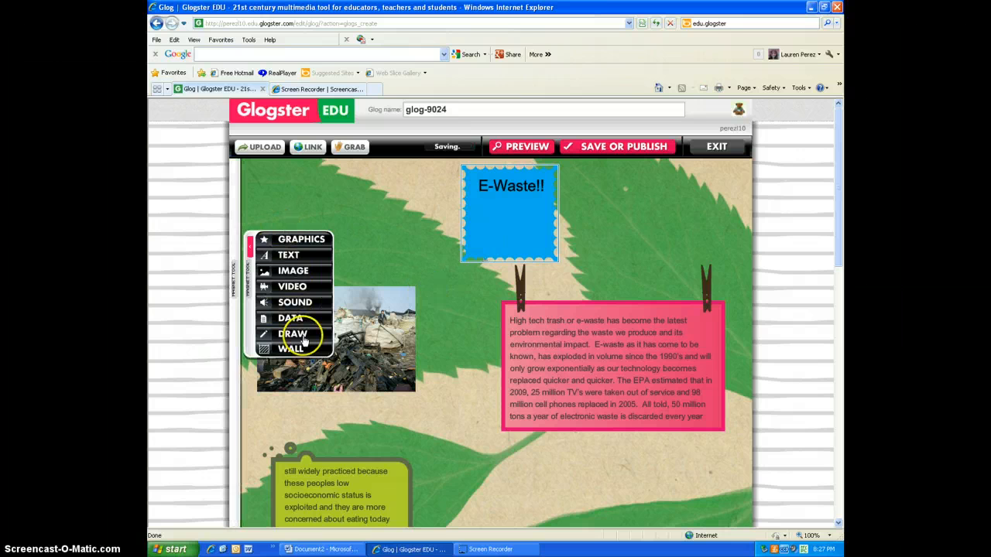
click(298, 238)
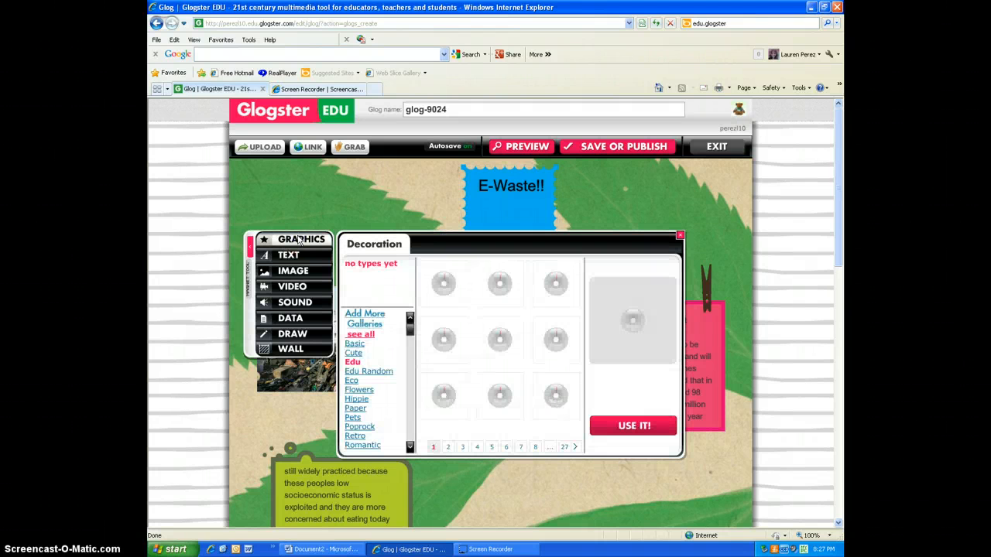
click(361, 341)
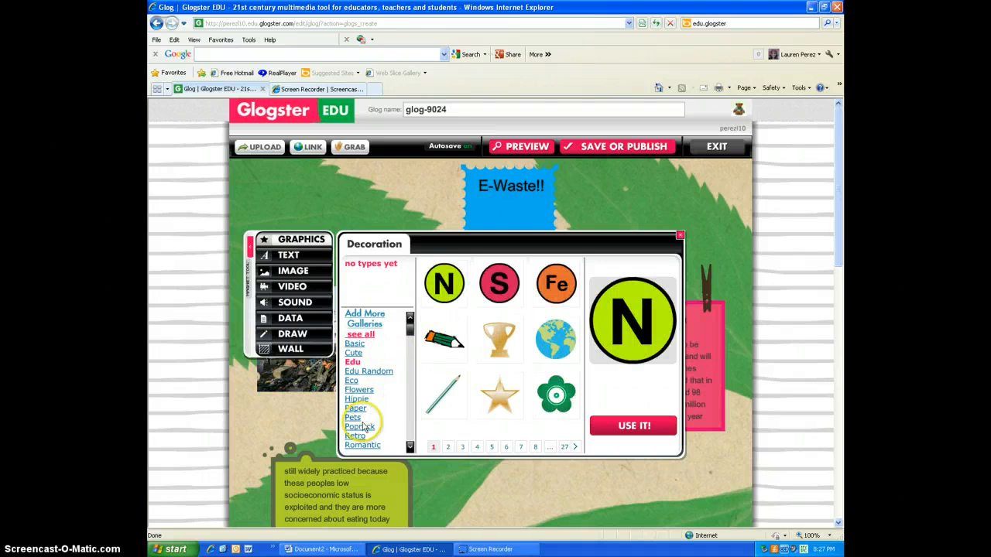
click(350, 381)
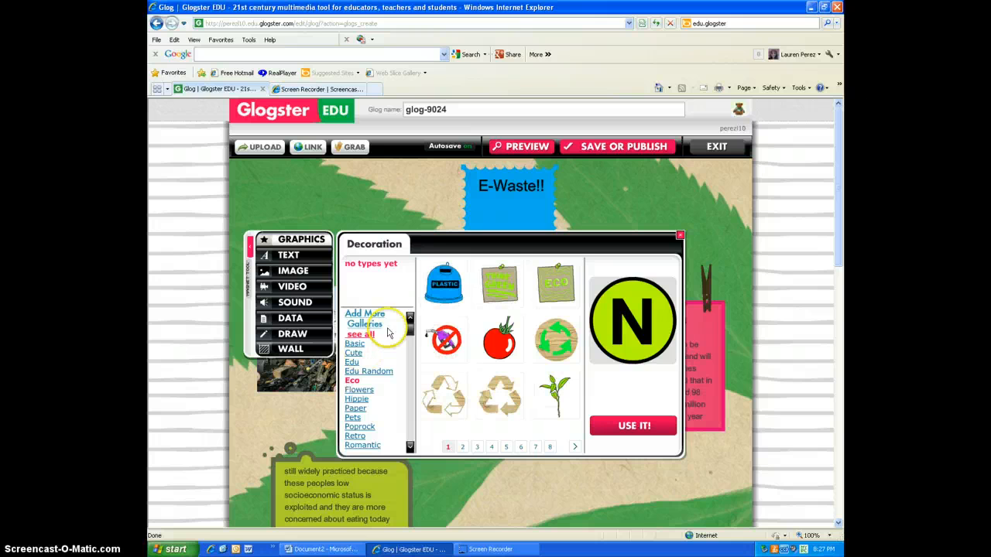
drag(499, 283, 666, 210)
Step: Place the wooden recycle symbol from the Eco gallery below the pink note and close the gallery
click(520, 447)
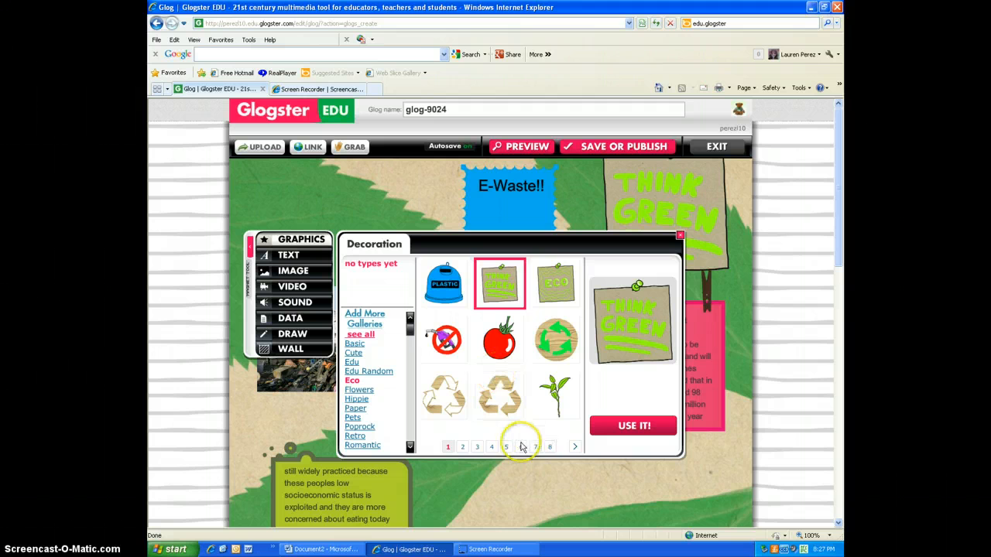
drag(499, 395, 511, 509)
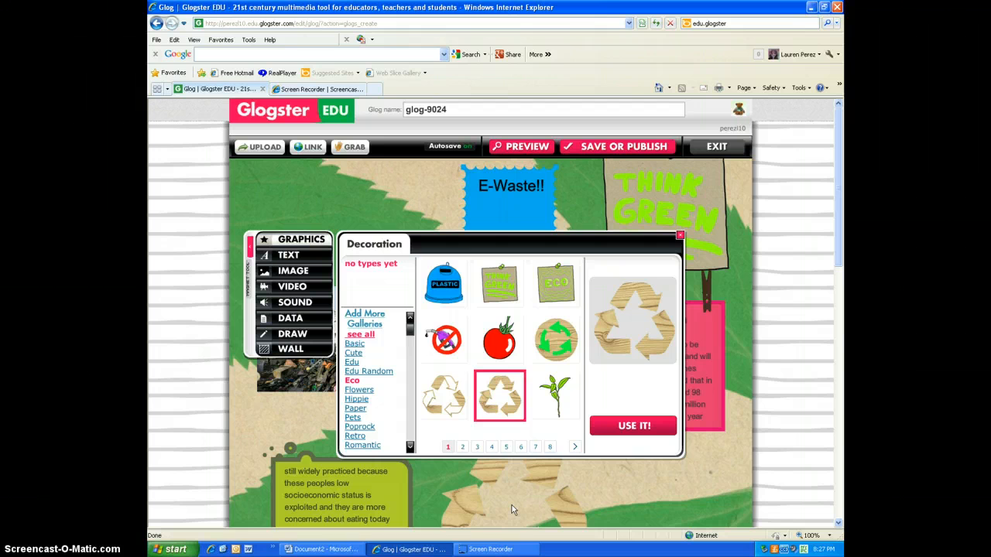
click(680, 235)
click(678, 239)
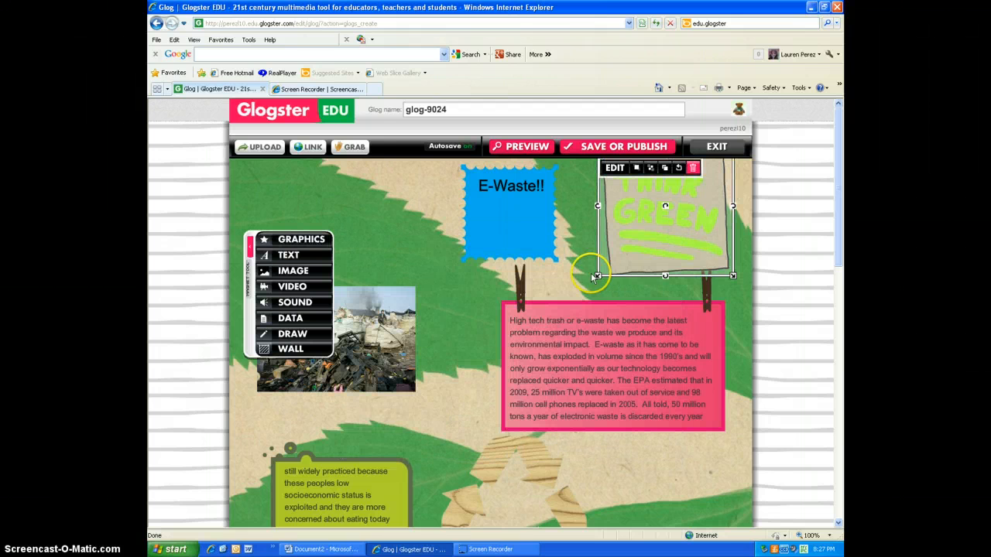
Step: Shrink the Think Green sign into the top right corner and make the recycle symbol smaller
drag(593, 271, 631, 248)
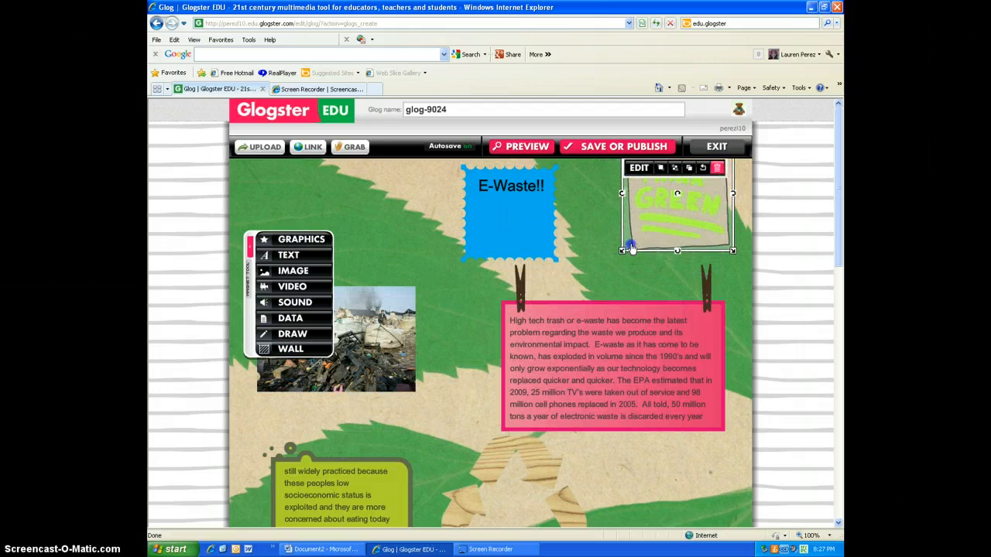
click(524, 460)
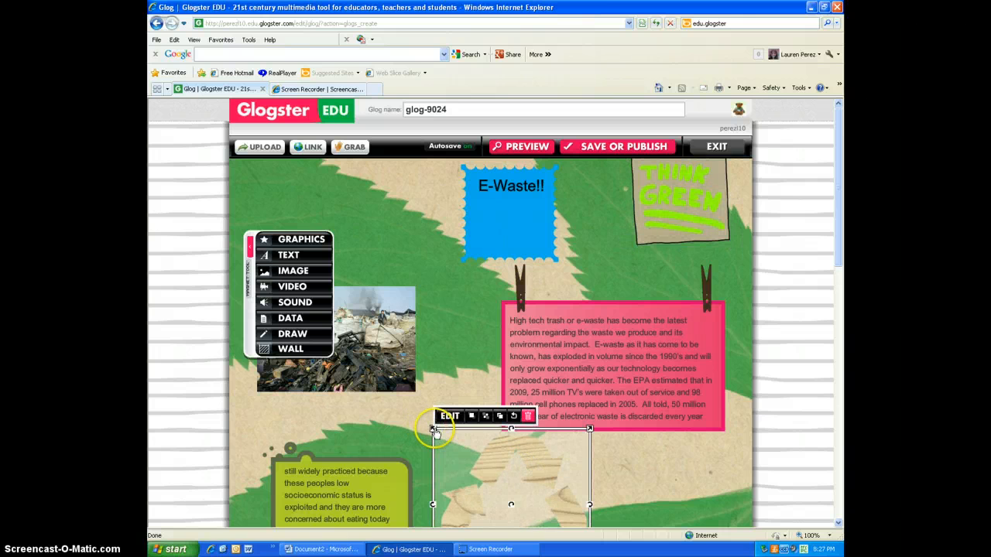
drag(431, 429, 474, 464)
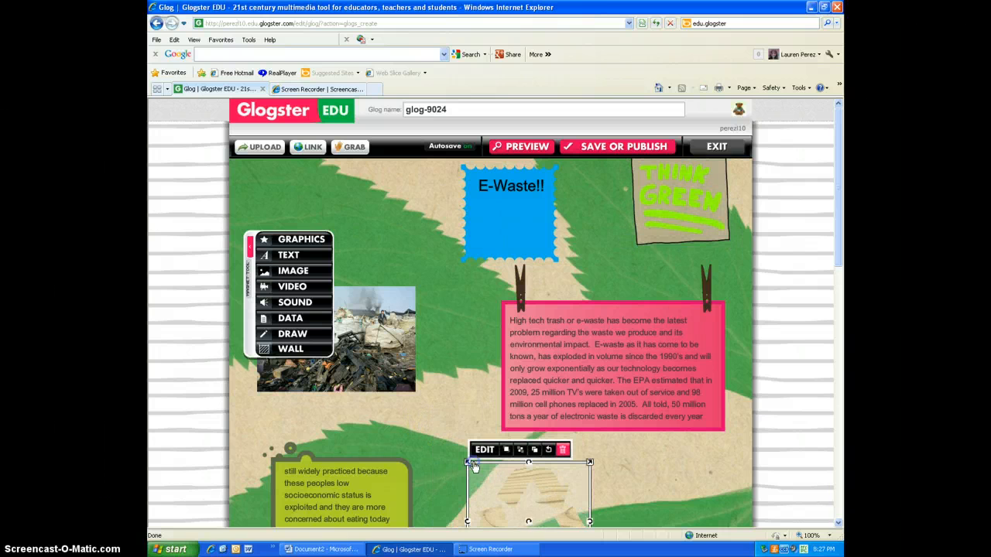
click(290, 288)
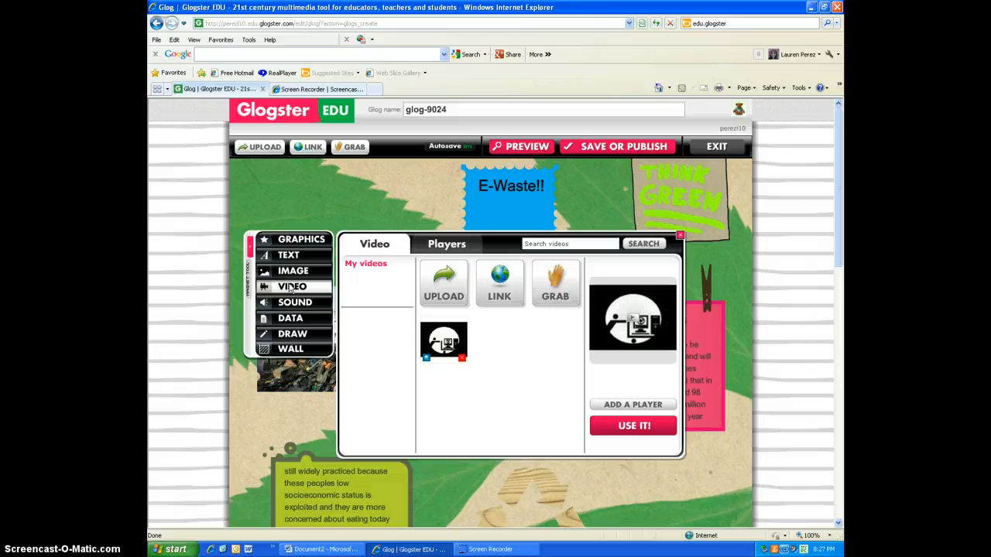
click(500, 286)
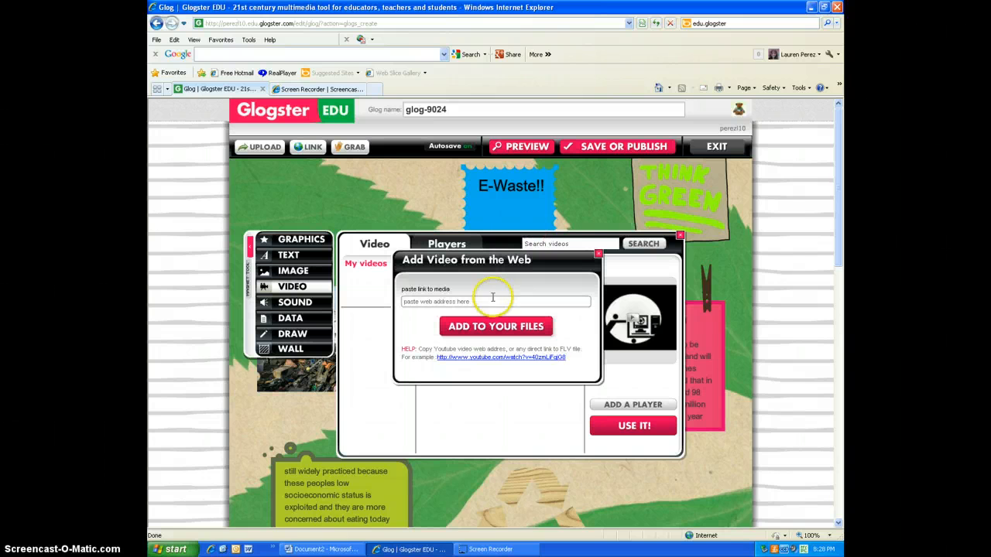
click(488, 303)
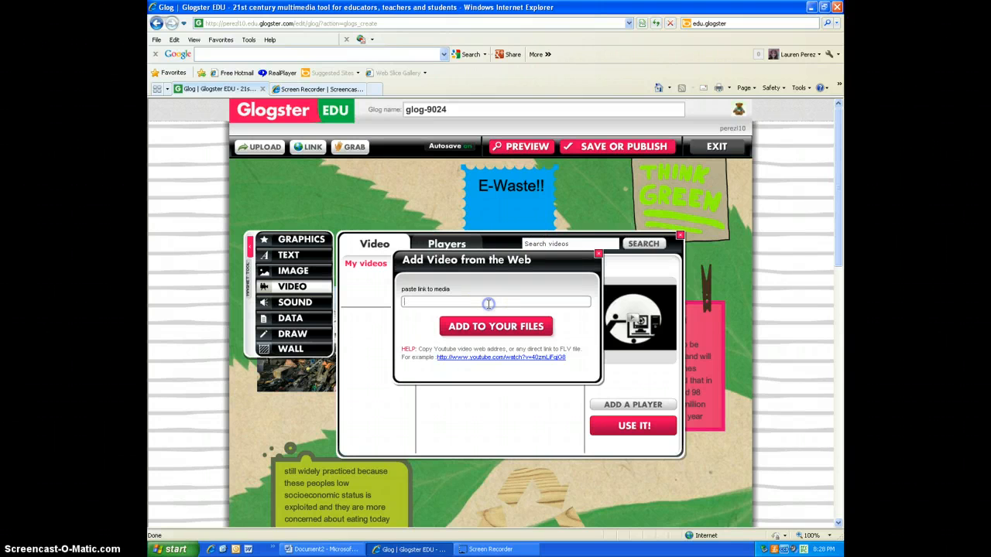
right_click(425, 304)
click(414, 307)
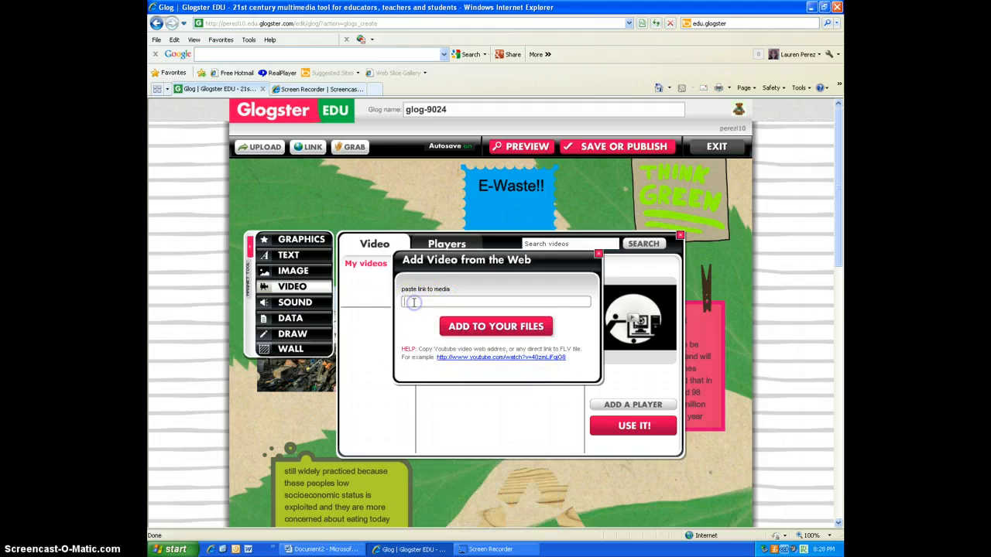
click(599, 254)
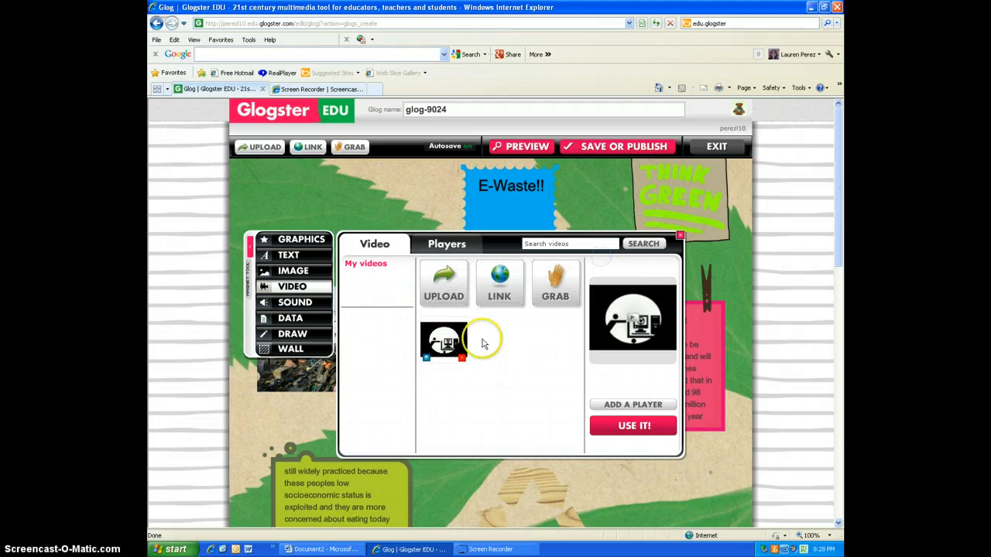
Step: Insert the e-waste video from My videos into the glog and close the video gallery
click(432, 356)
click(432, 360)
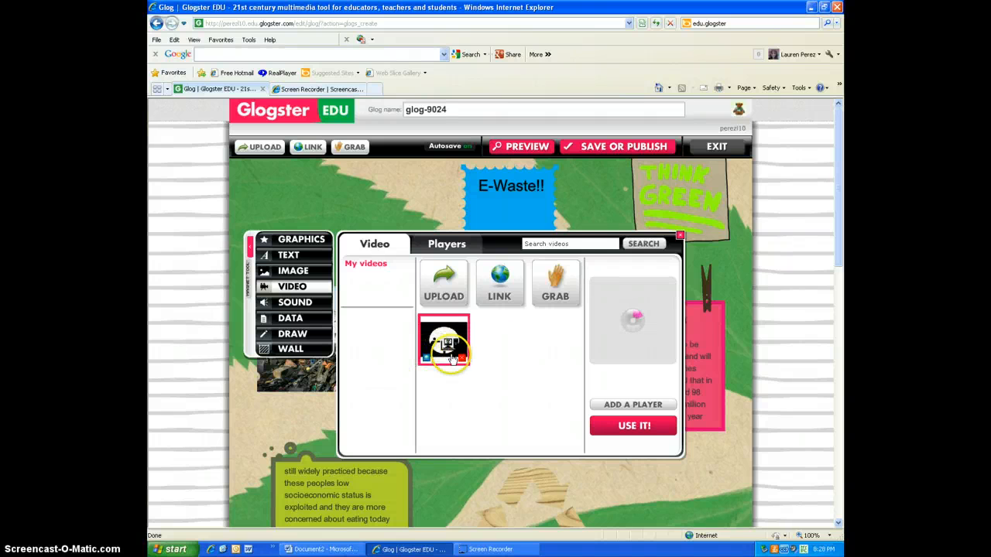
click(619, 426)
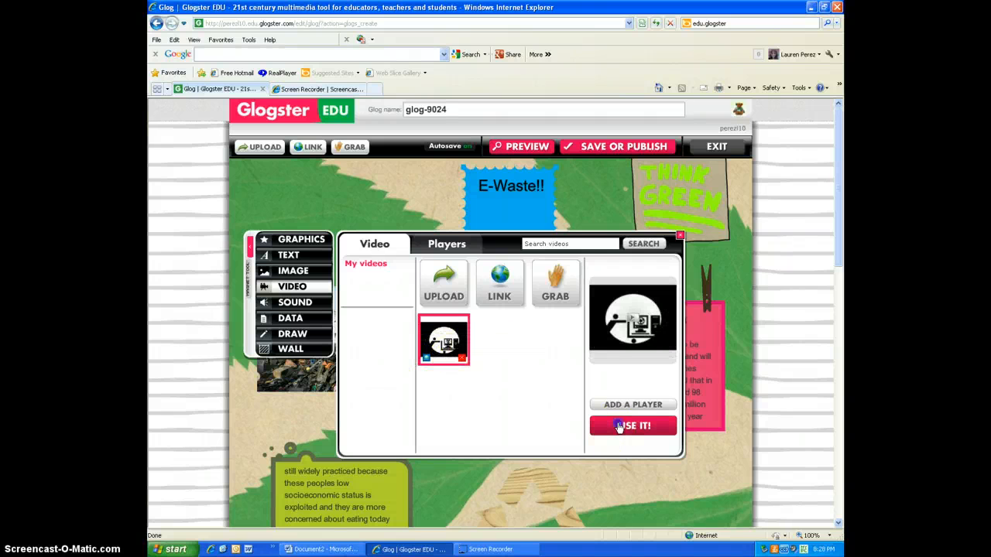
click(619, 427)
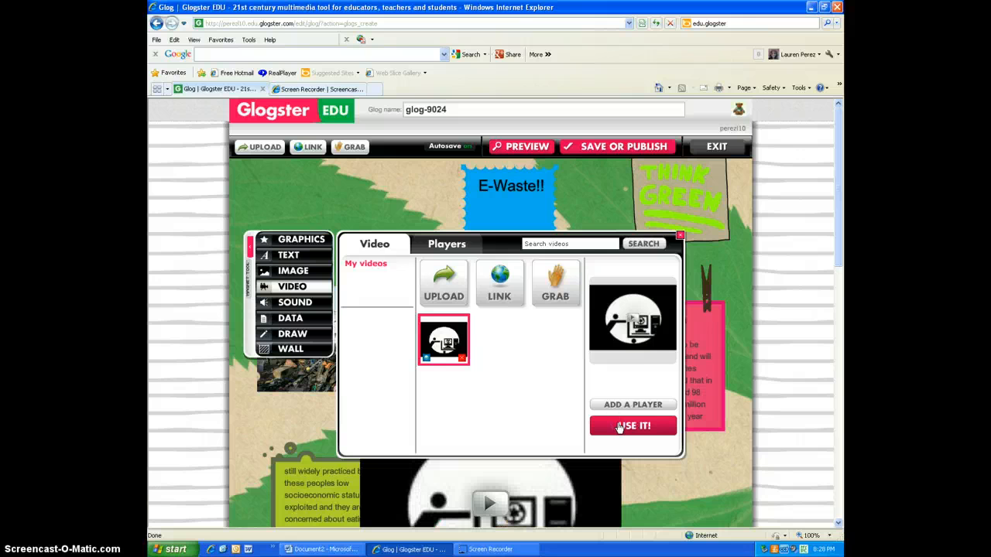
click(680, 234)
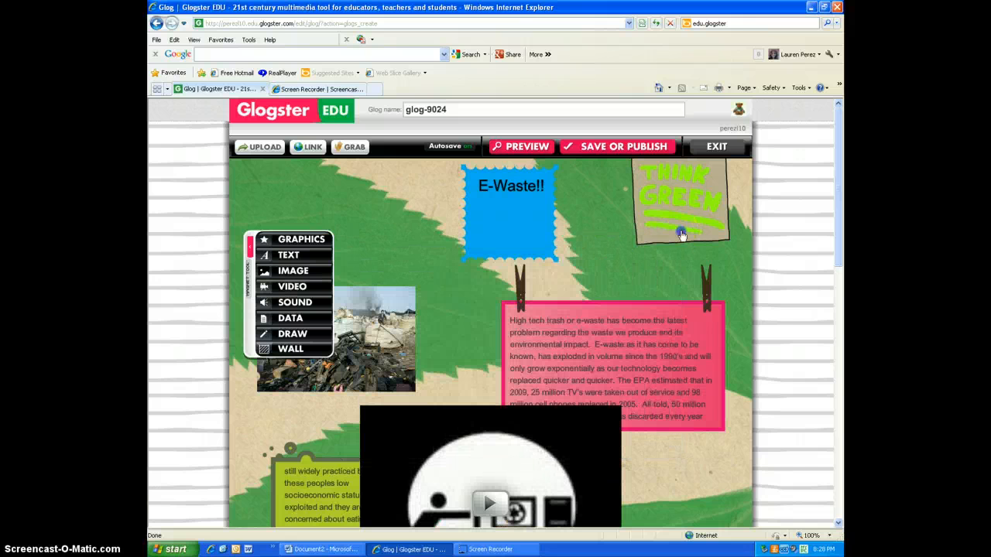
Step: Resize the video to a small box at the right edge beside the recycle symbol
click(574, 350)
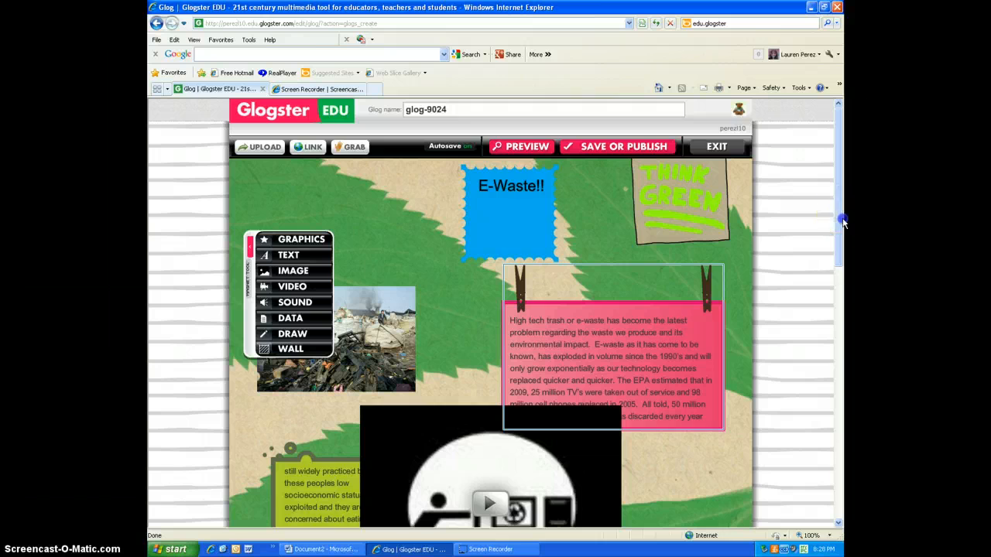
drag(836, 217, 840, 332)
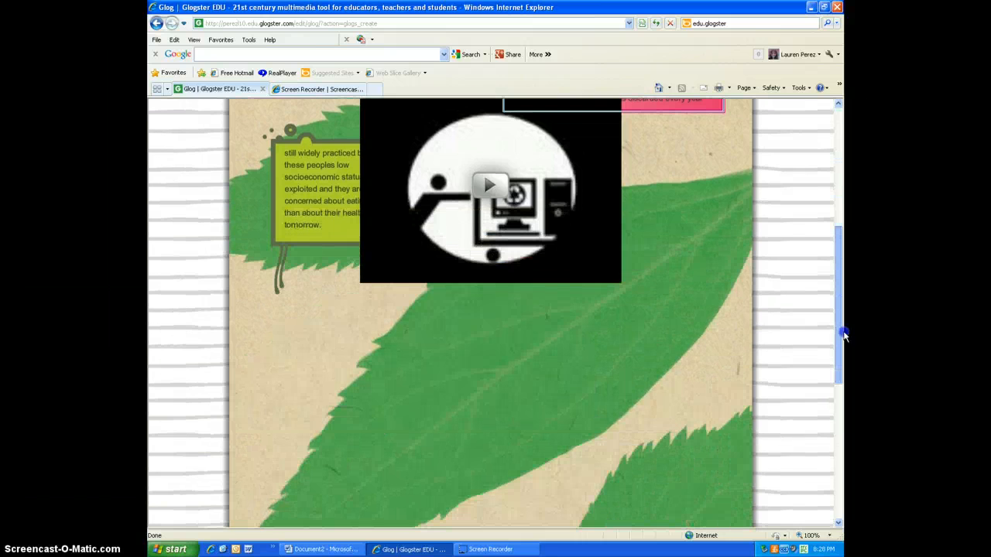
click(532, 194)
drag(622, 302, 718, 214)
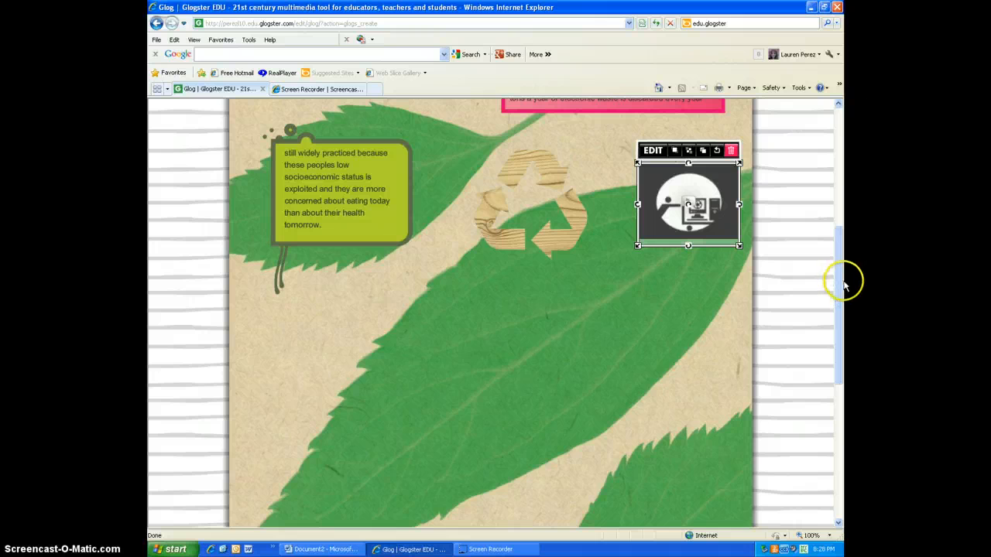
scroll(842, 281, up, 5)
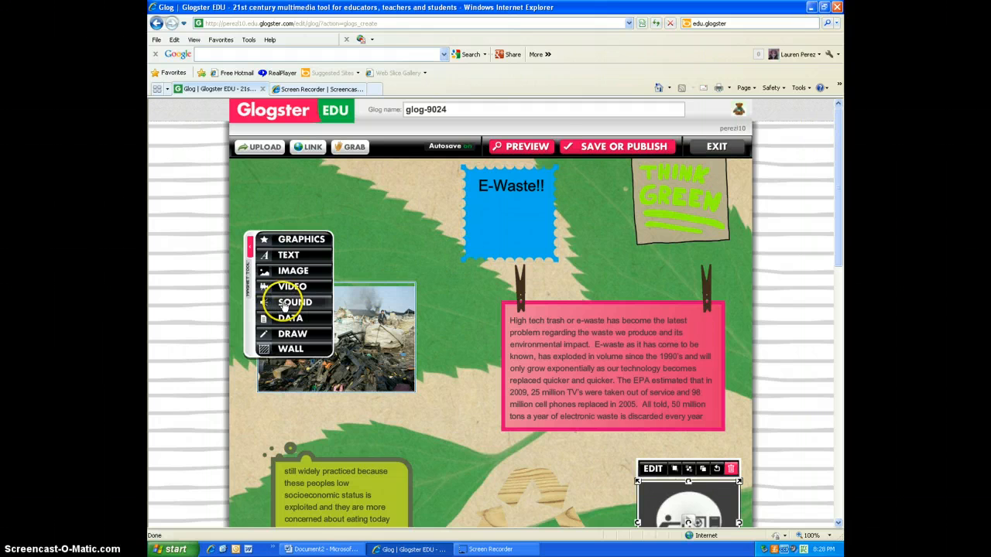
Step: Try to add a sound to the glog
click(284, 319)
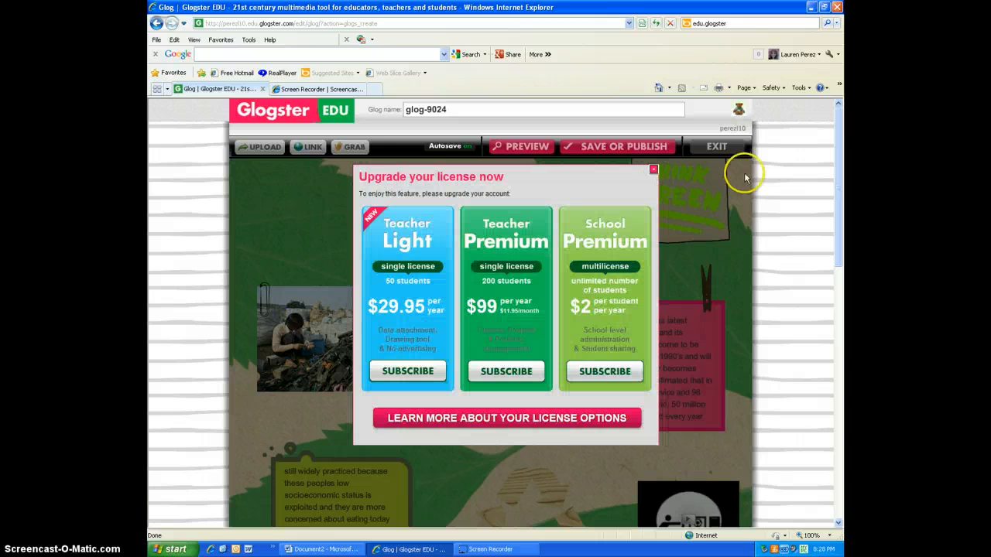
click(652, 172)
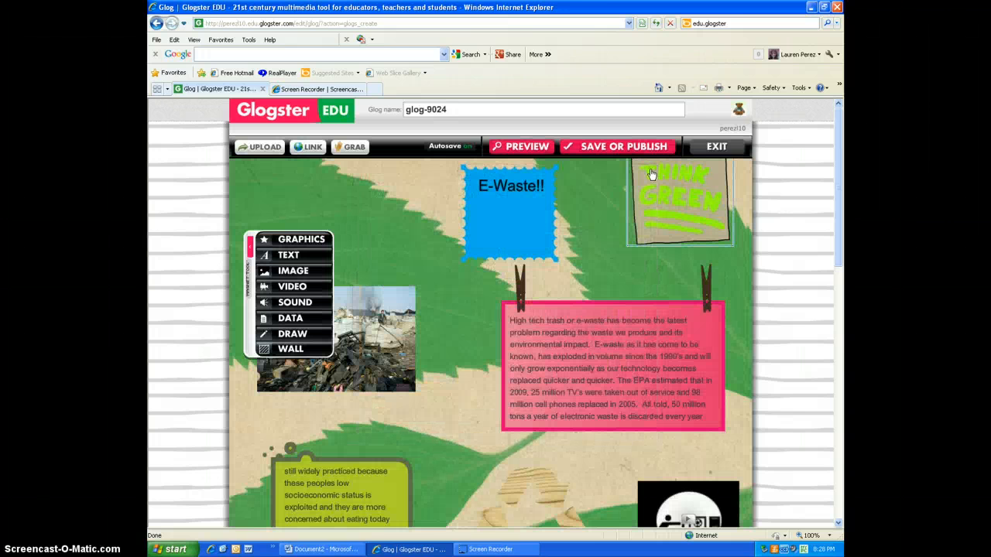
click(321, 92)
click(728, 127)
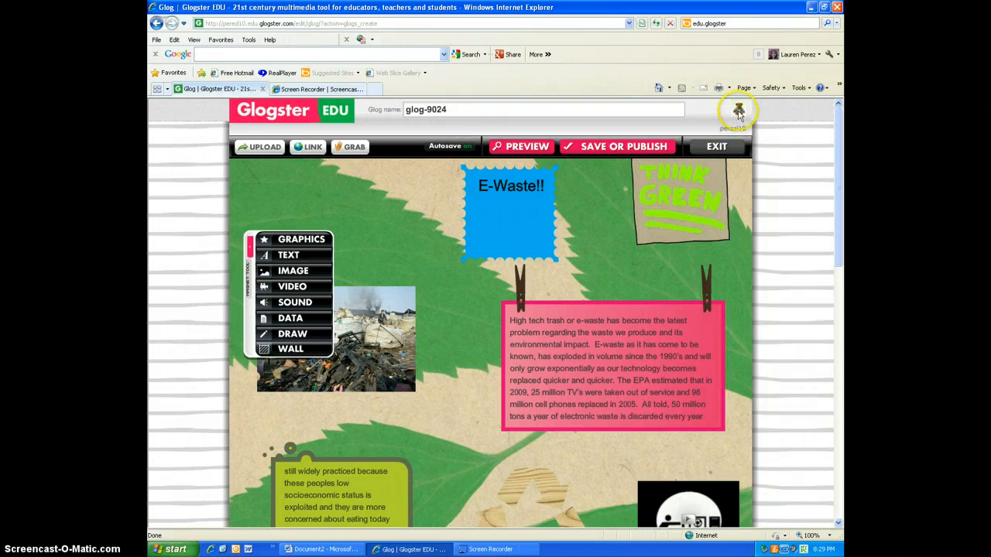
click(739, 111)
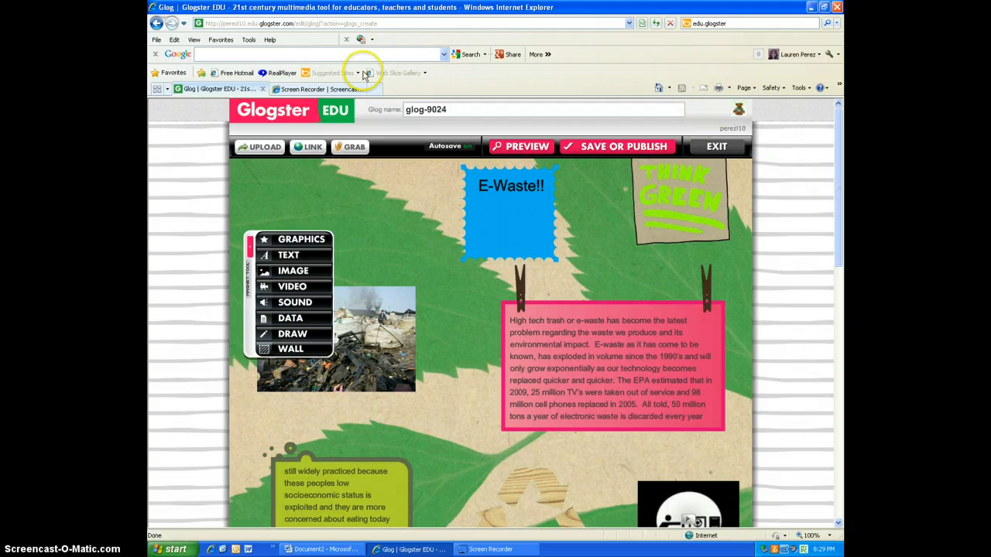
Step: Exit the editor, saving and publishing the glog under the name Glog tutorial
click(304, 109)
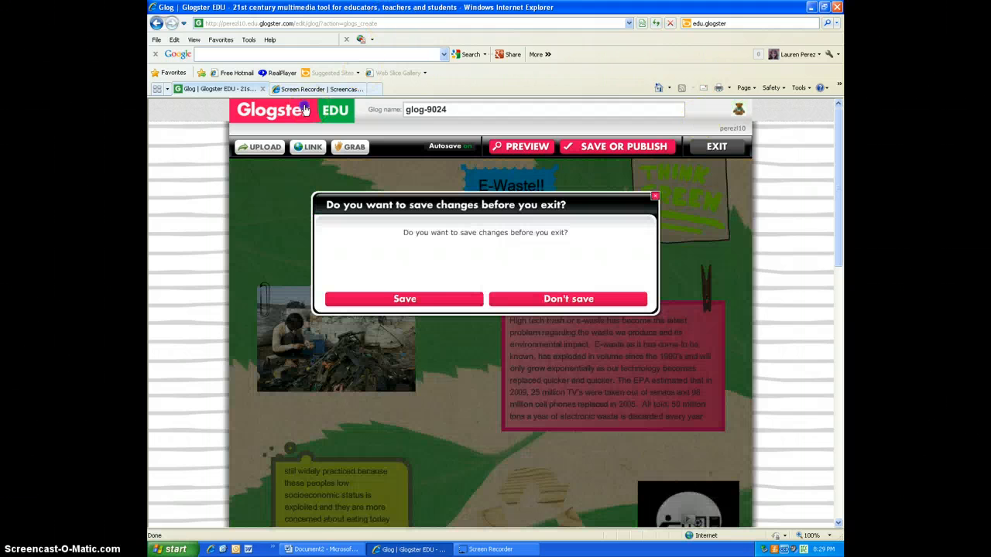
click(424, 300)
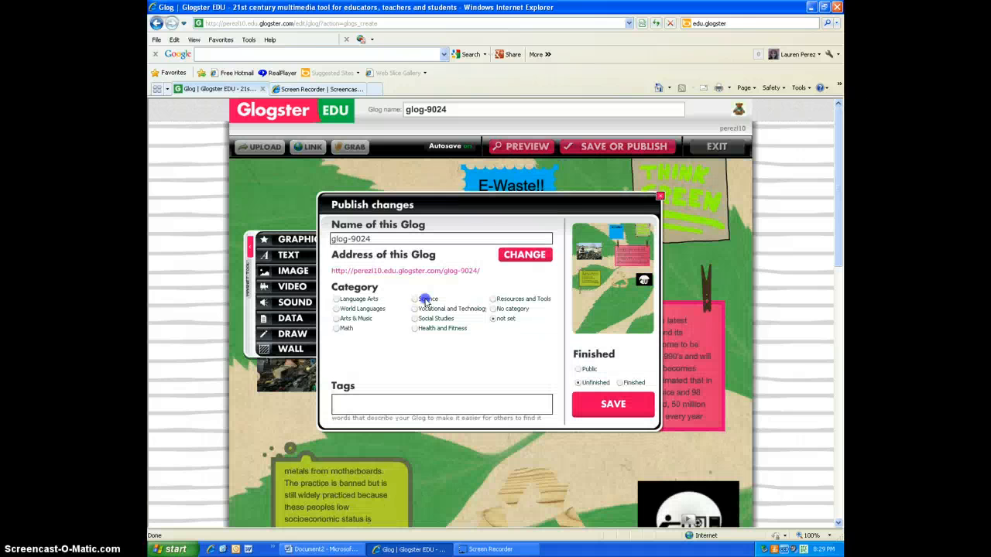
drag(378, 238, 317, 223)
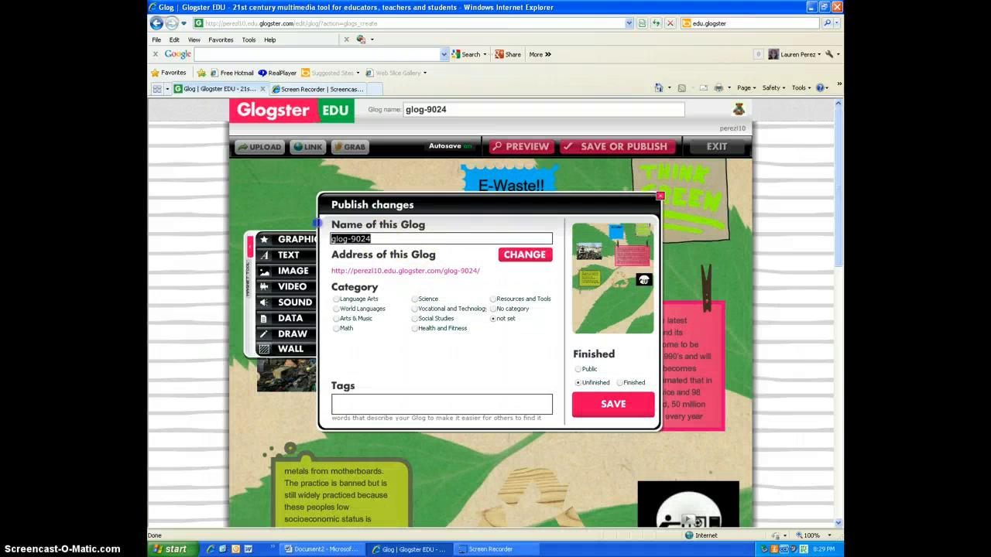
key(BackSpace)
text(E)
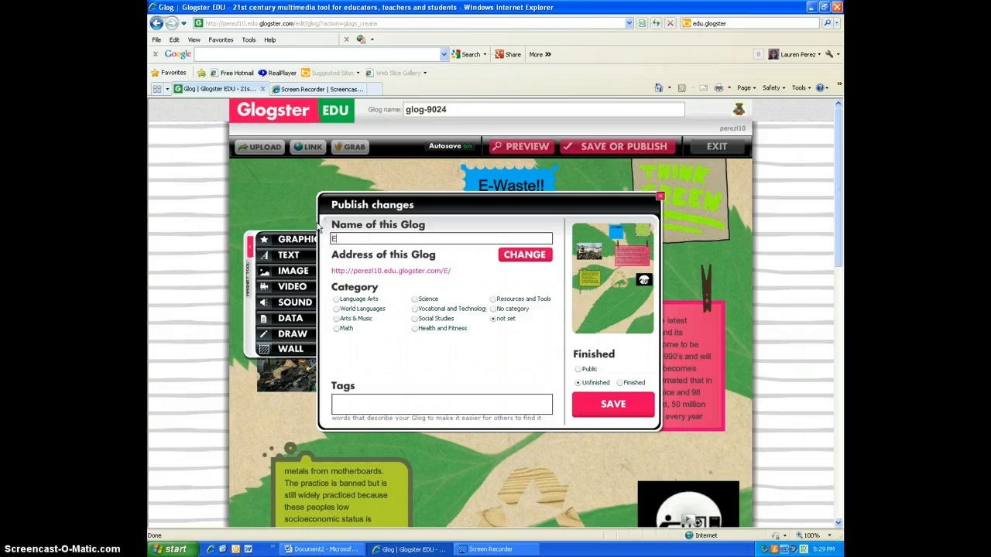
key(BackSpace)
text(Glog tutorialk)
key(BackSpace)
click(612, 404)
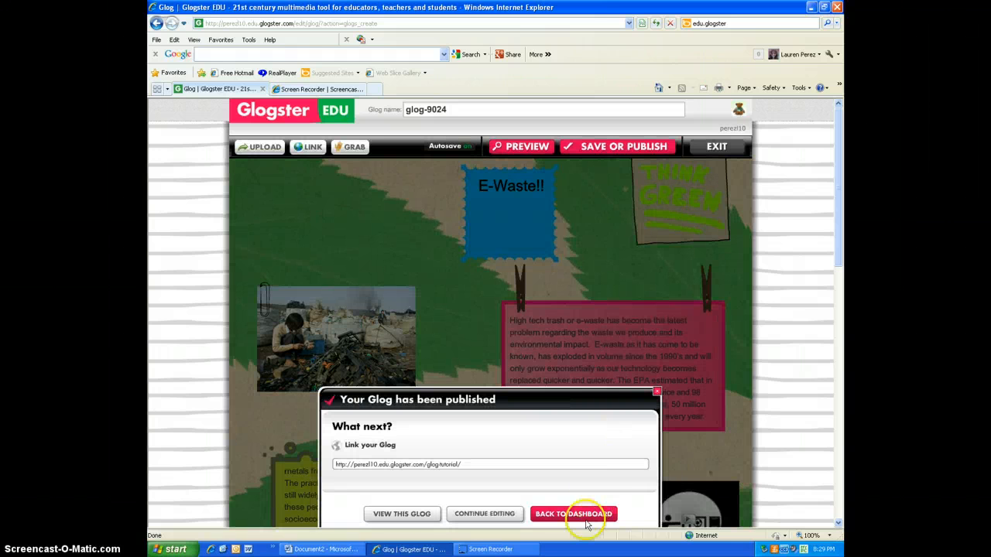
Step: Open the Environmental Impact glog from the dashboard and play its video
click(567, 516)
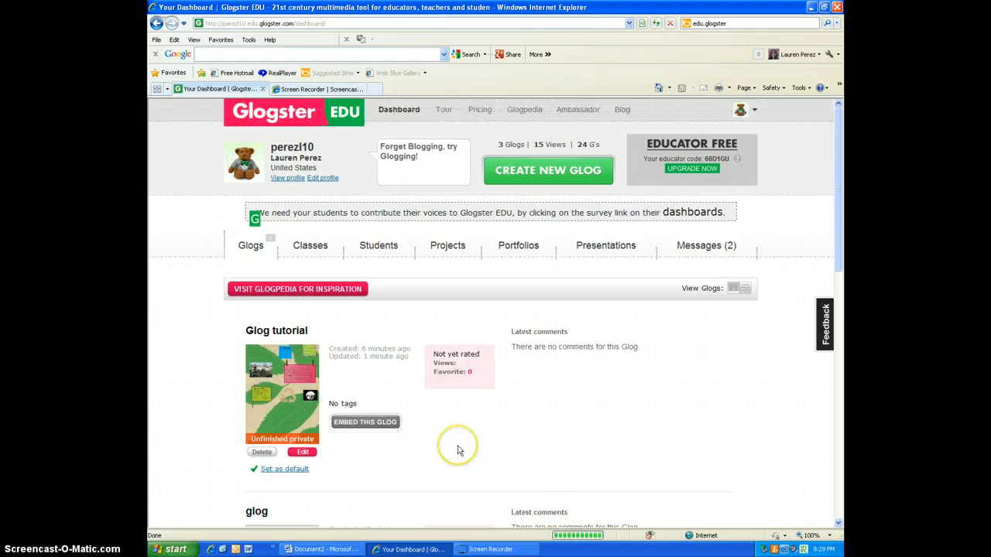
scroll(458, 450, down, 4)
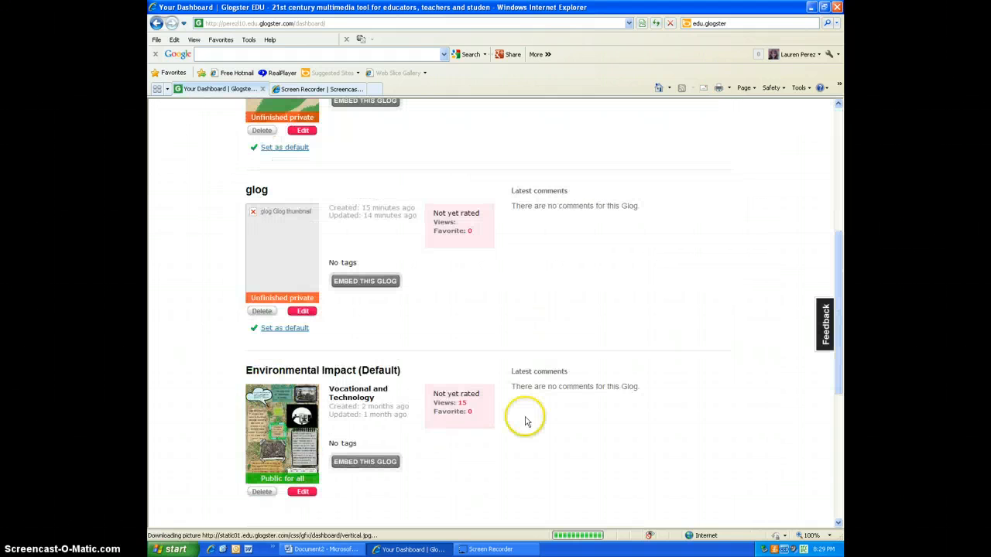
click(271, 418)
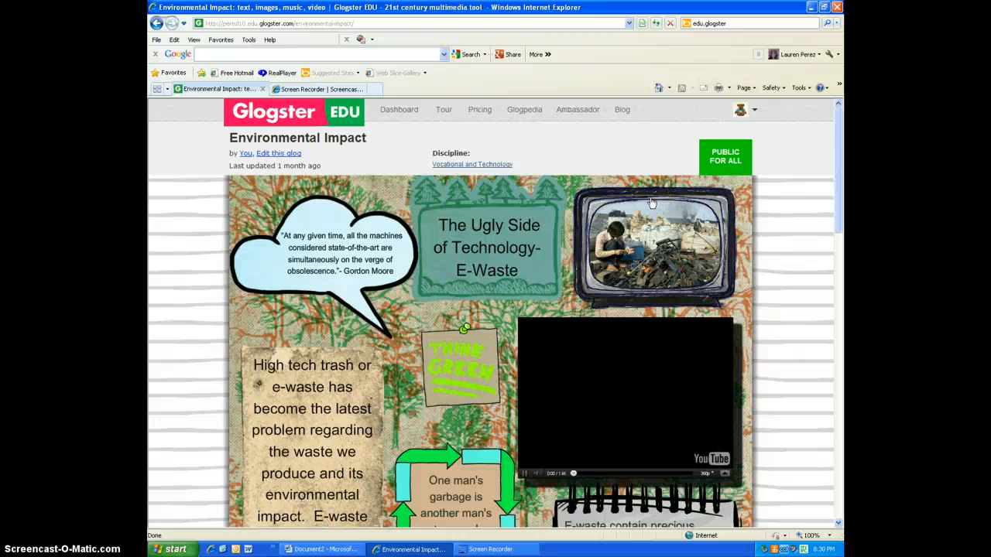
click(664, 339)
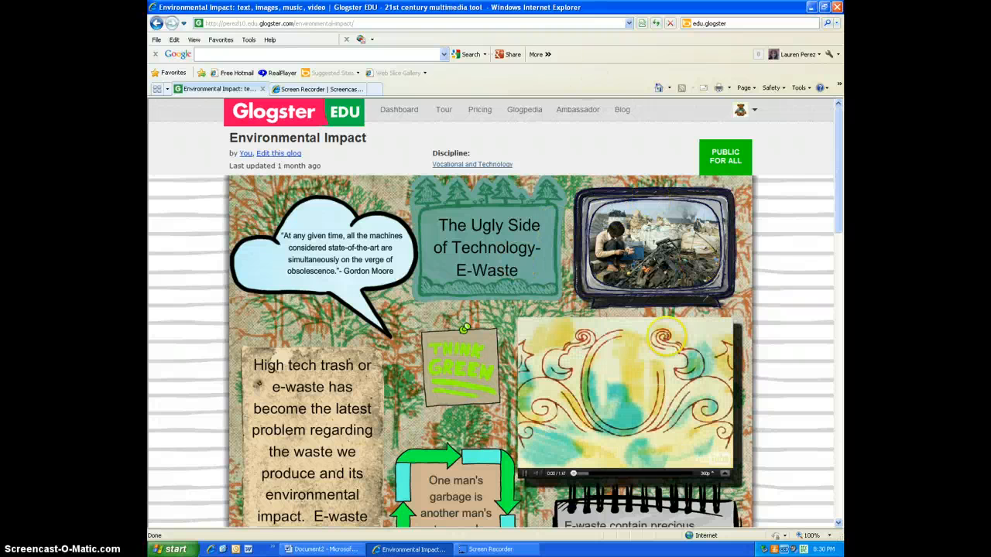